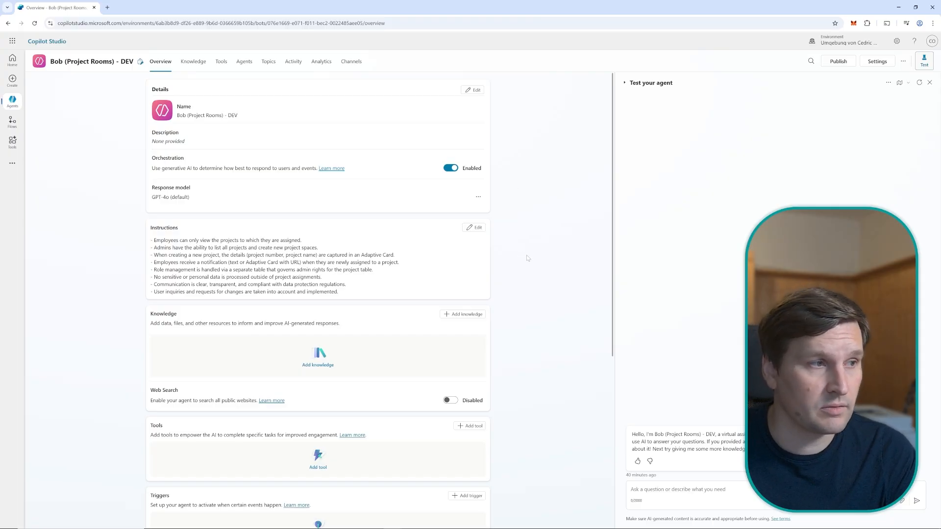
# Add the ProjectRooms Dataverse table to the agent as a knowledge source
pyautogui.click(459, 316)
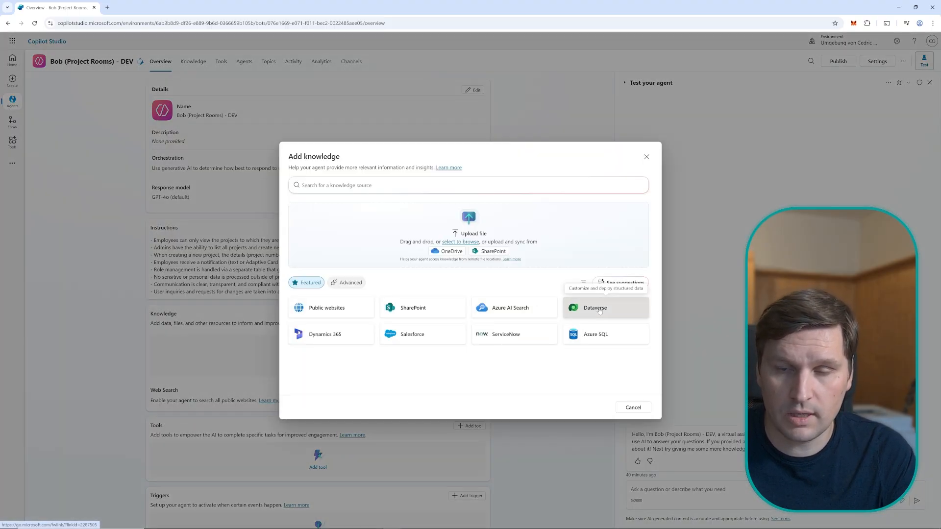
pyautogui.click(599, 311)
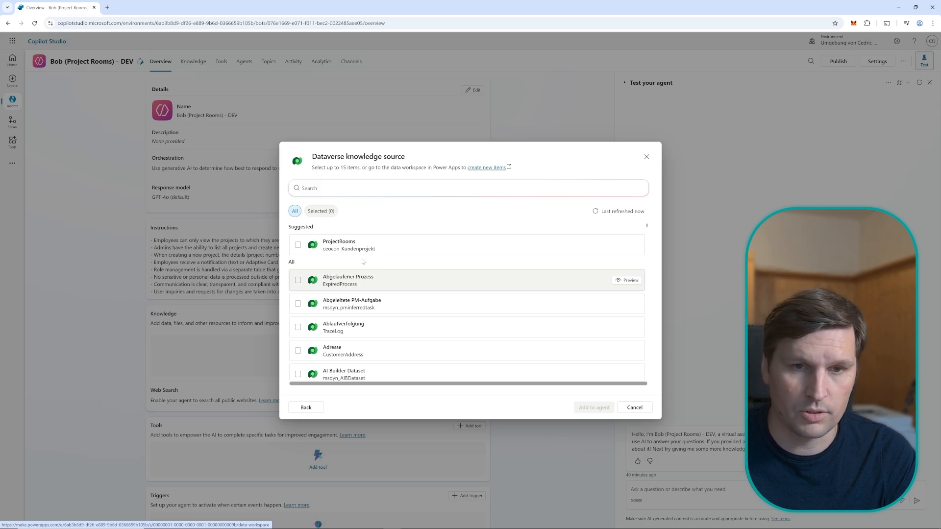
pyautogui.click(328, 250)
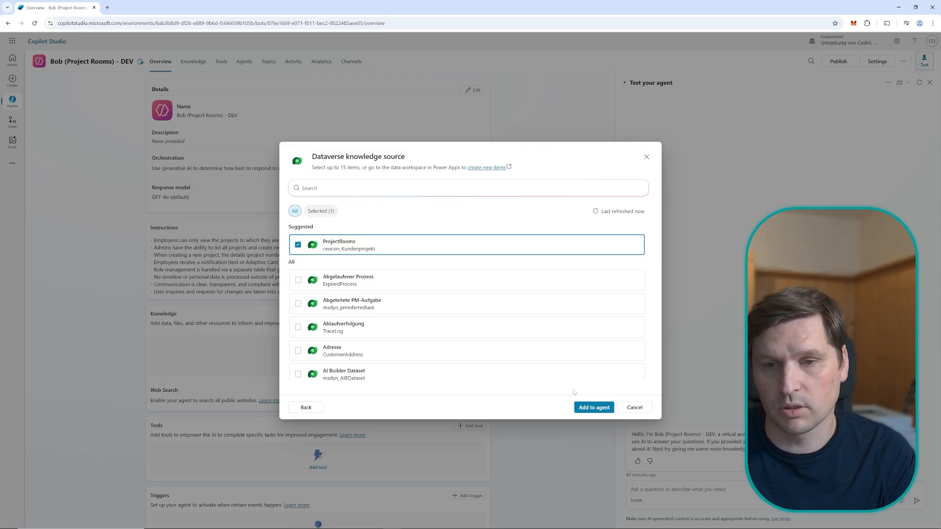
pyautogui.click(591, 409)
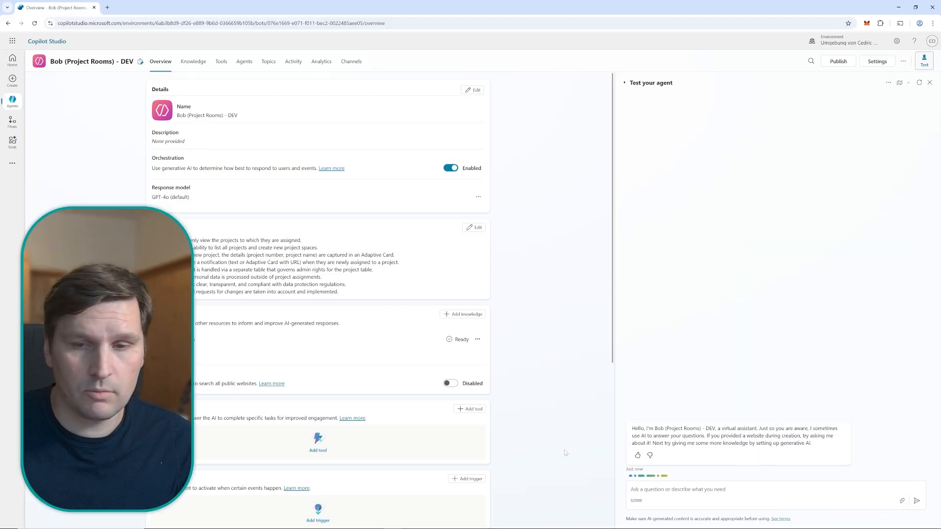
# Ask the test agent "List me all Projects where i have access to", view the cited ceocon_Kundenprojekt reference and close it again
pyautogui.click(675, 493)
pyautogui.write('List me all Projects where i have access to')
pyautogui.press('Return')
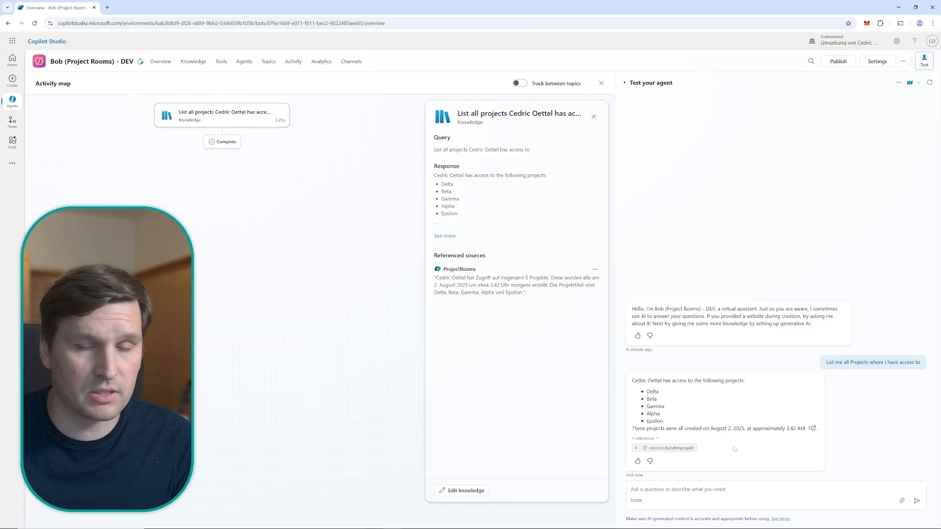
pyautogui.click(667, 449)
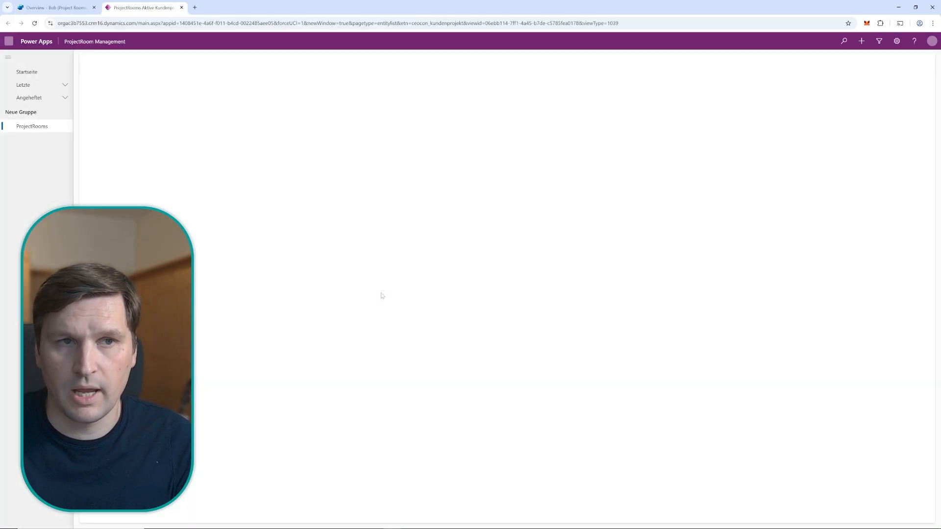
pyautogui.hotkey('ctrl', 'w')
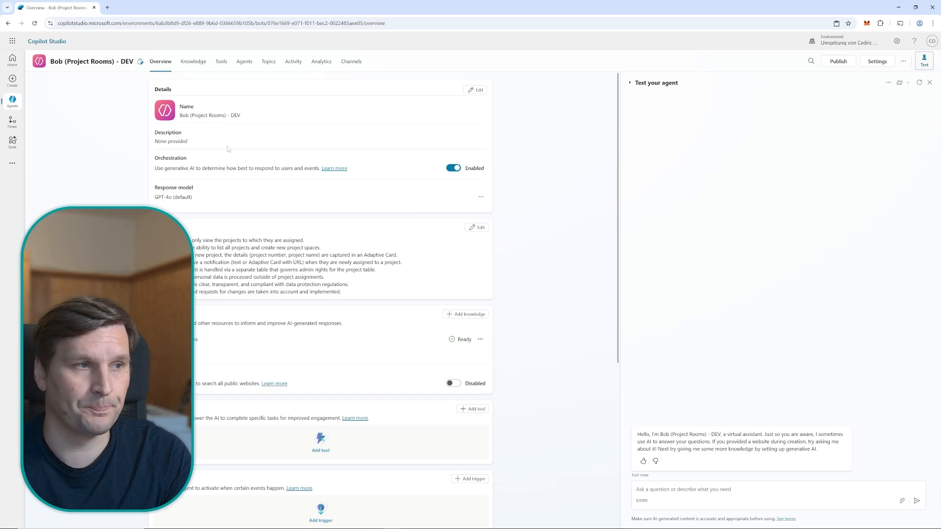
# Create a blank topic described as "If the user asks for his projects, where he is either direct owner or indirectly assigned as a member of a team"
pyautogui.click(269, 61)
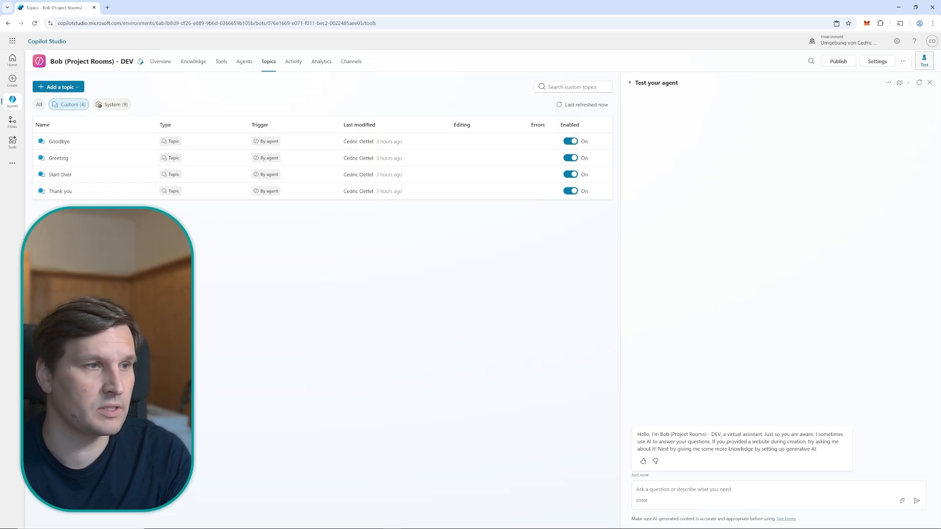
pyautogui.click(67, 87)
pyautogui.click(64, 99)
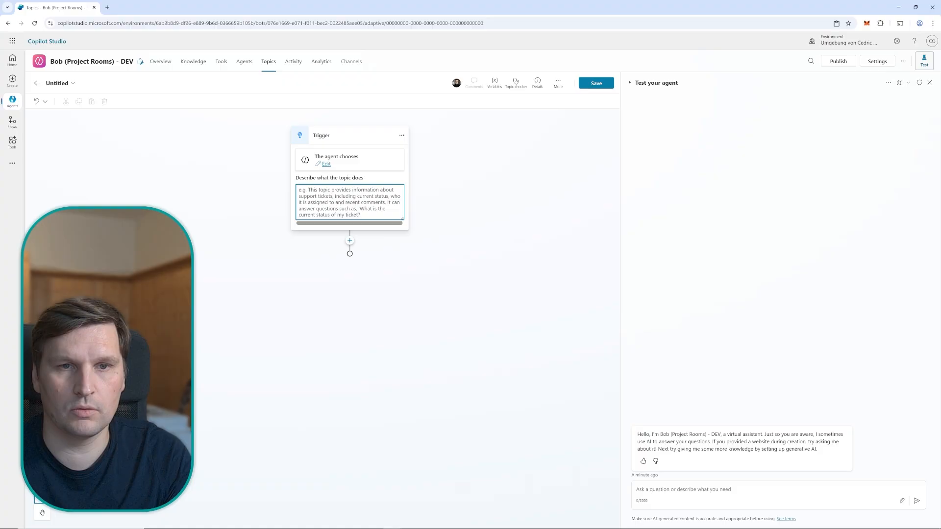
pyautogui.write('If the user asks for his projects, where he is either direct owner or indirectly assigned as a member of a team')
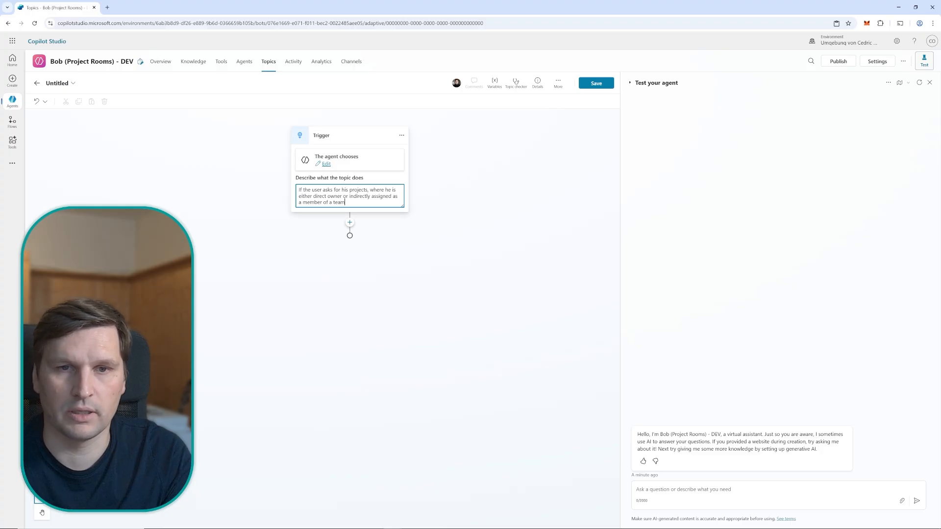
pyautogui.click(444, 187)
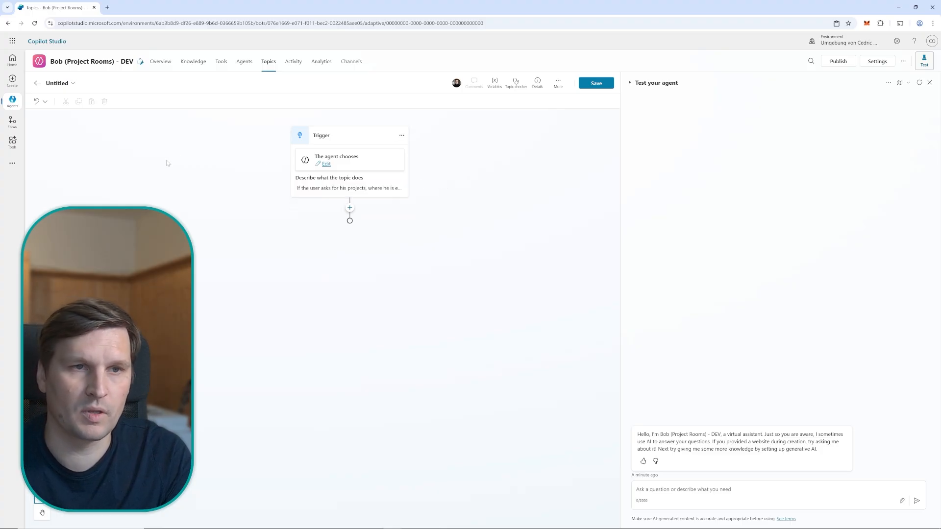
# Name the new topic "Show my projects" and save it
pyautogui.click(57, 83)
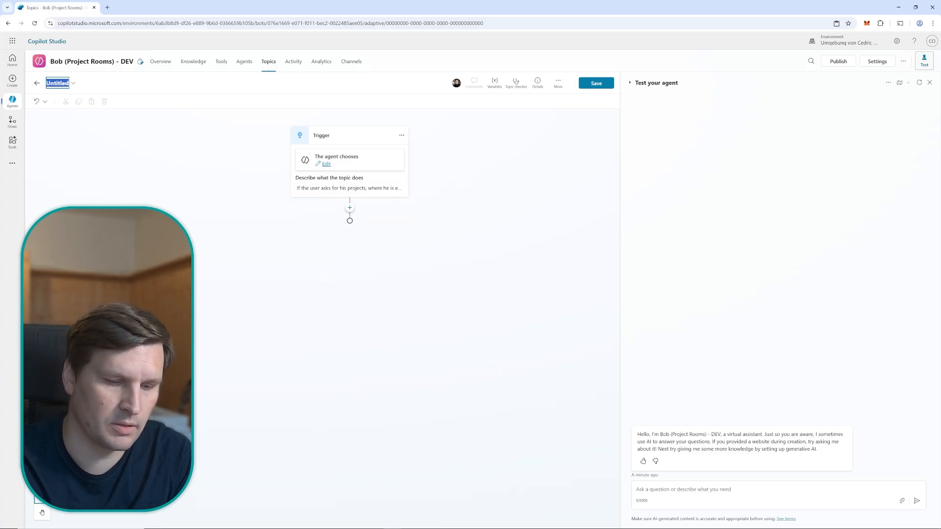
pyautogui.write('Sh')
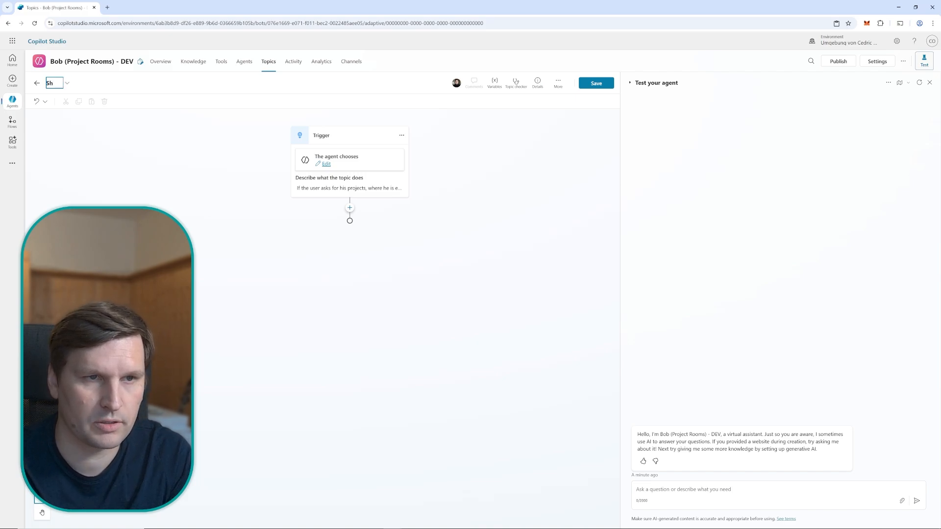
pyautogui.write('iow my projects')
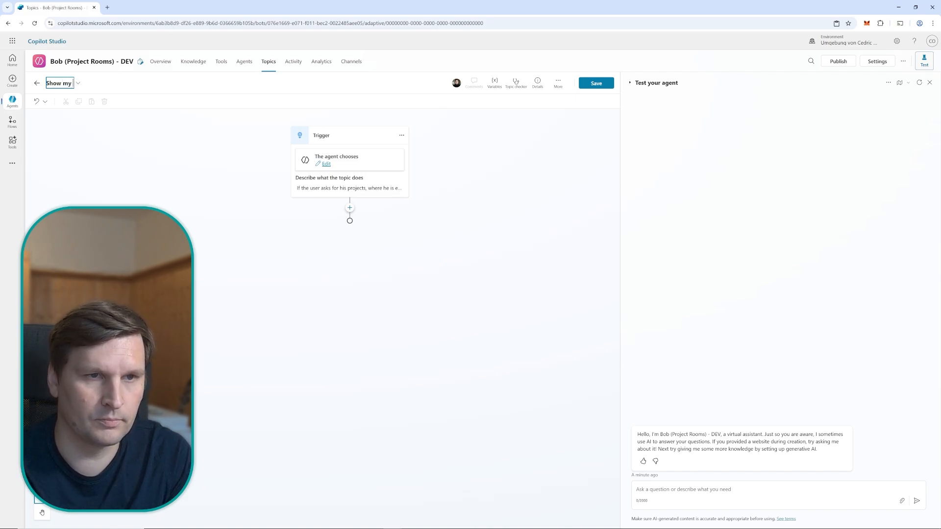
pyautogui.click(116, 158)
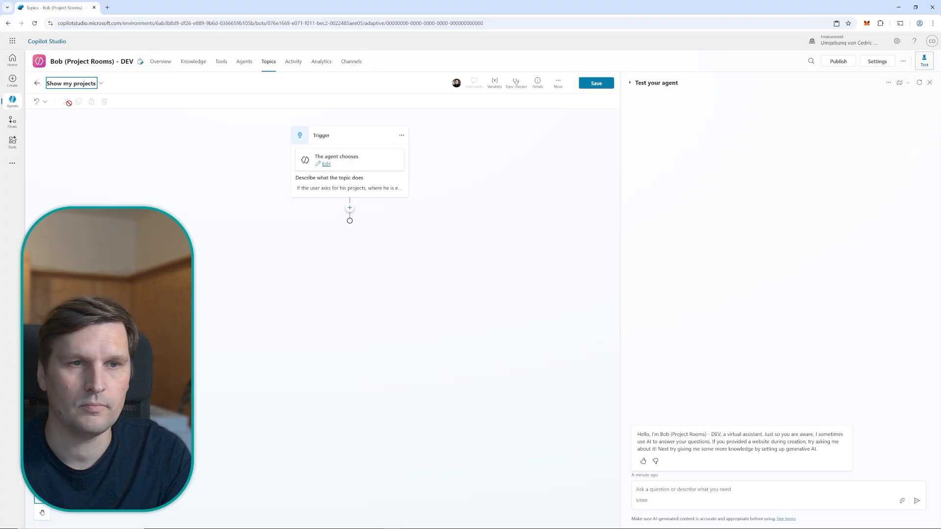
pyautogui.click(596, 83)
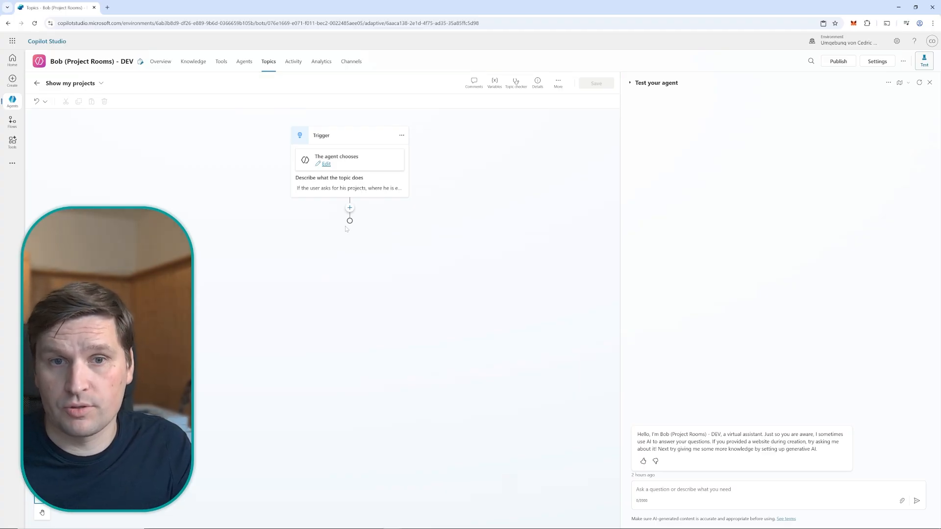
# Add the Microsoft Dataverse connector action "List rows from selected environment" below the trigger, using the existing connection
pyautogui.click(350, 208)
pyautogui.moveTo(343, 314)
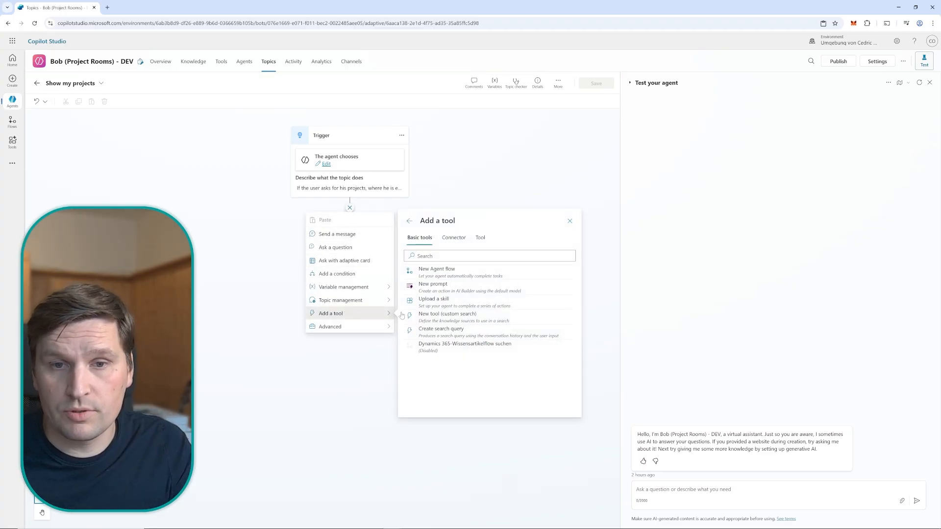
pyautogui.click(454, 238)
pyautogui.click(489, 256)
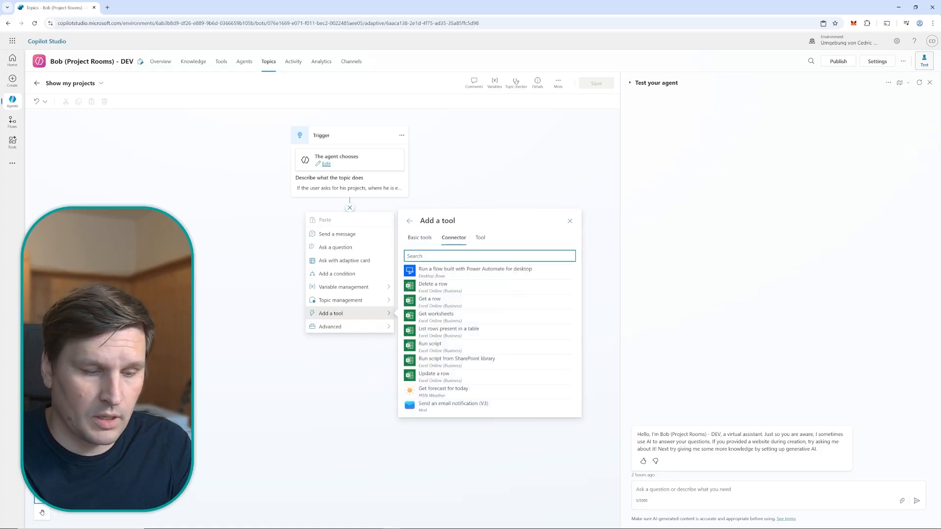
pyautogui.write('list rows ')
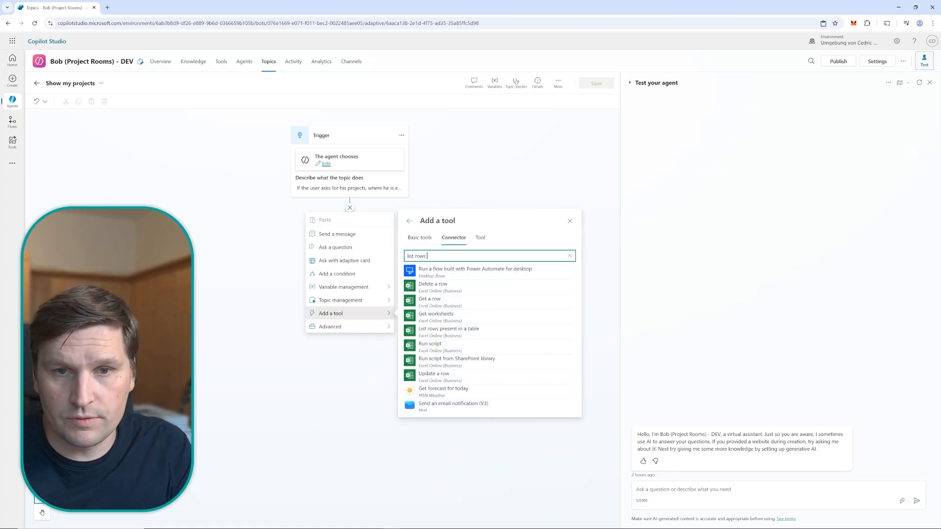
pyautogui.write('from')
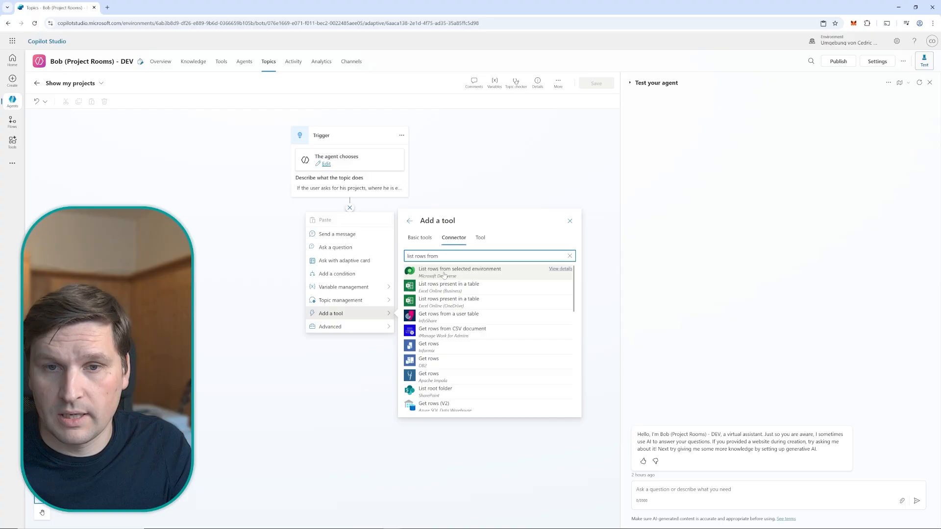
pyautogui.click(444, 273)
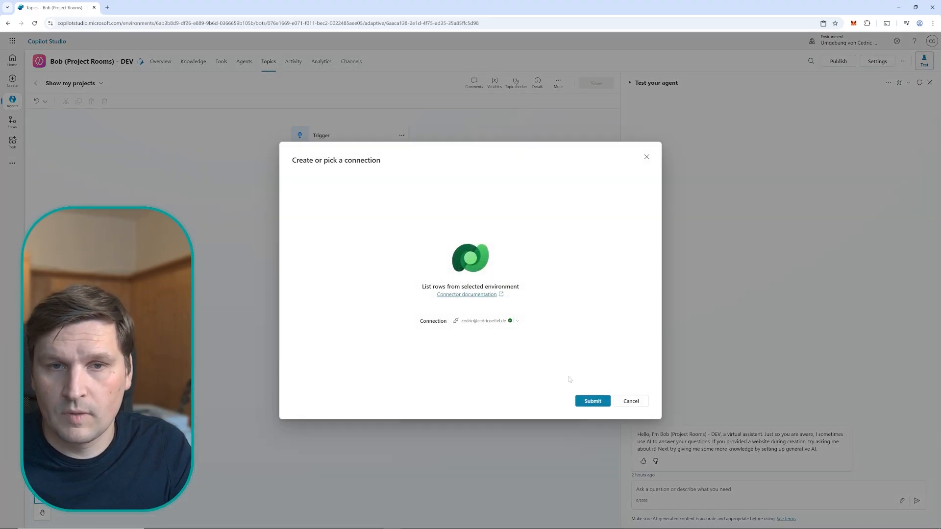
pyautogui.click(590, 401)
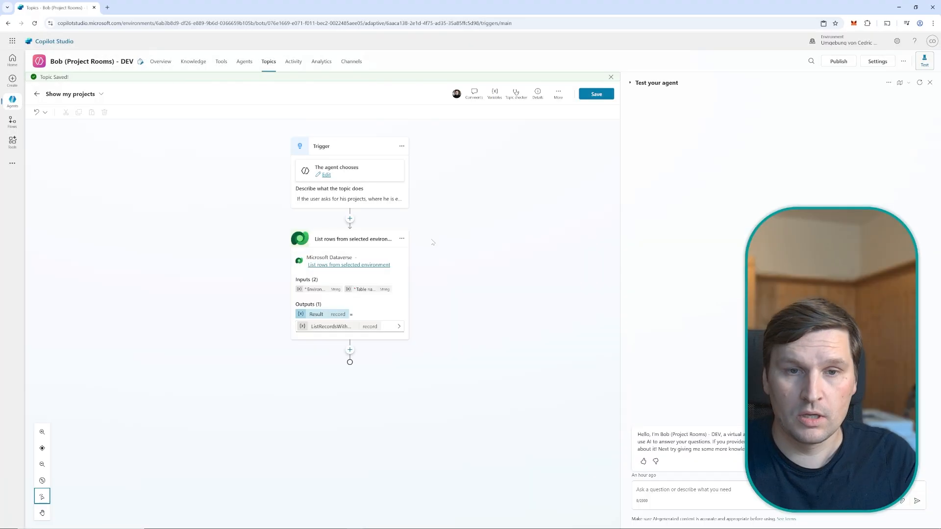
# Set the Environment input of the List rows action to the account owner's personal environment
pyautogui.click(403, 239)
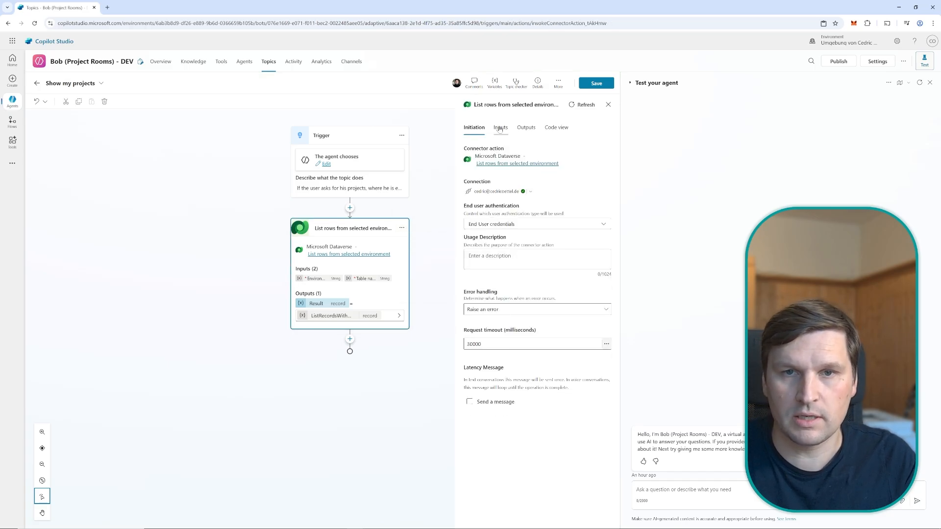
pyautogui.click(500, 129)
pyautogui.click(530, 158)
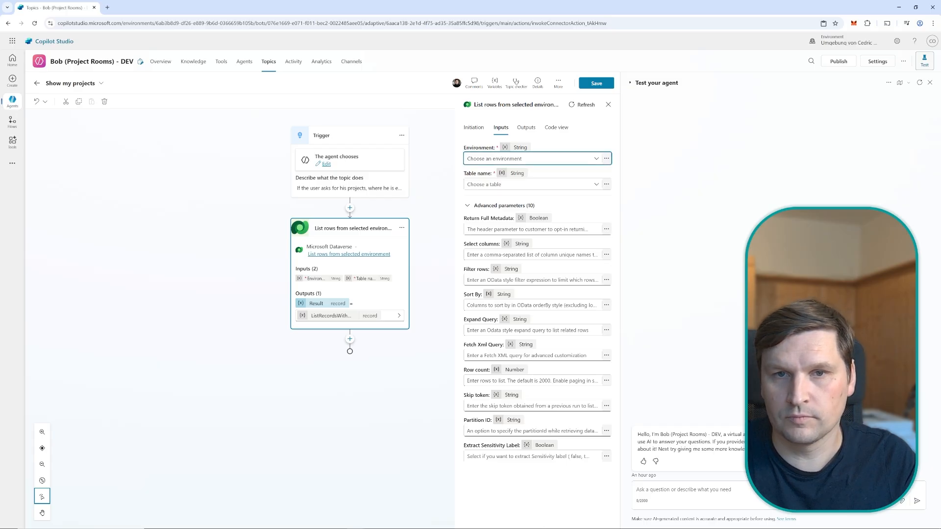
pyautogui.click(488, 210)
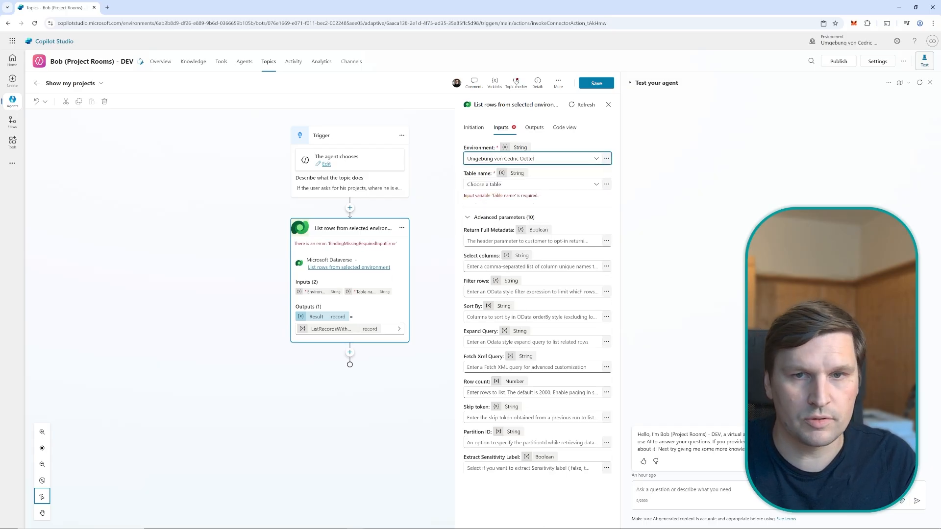
# Set the Table name input of the List rows action to ProjectRooms and save the topic
pyautogui.click(529, 184)
pyautogui.write('pro')
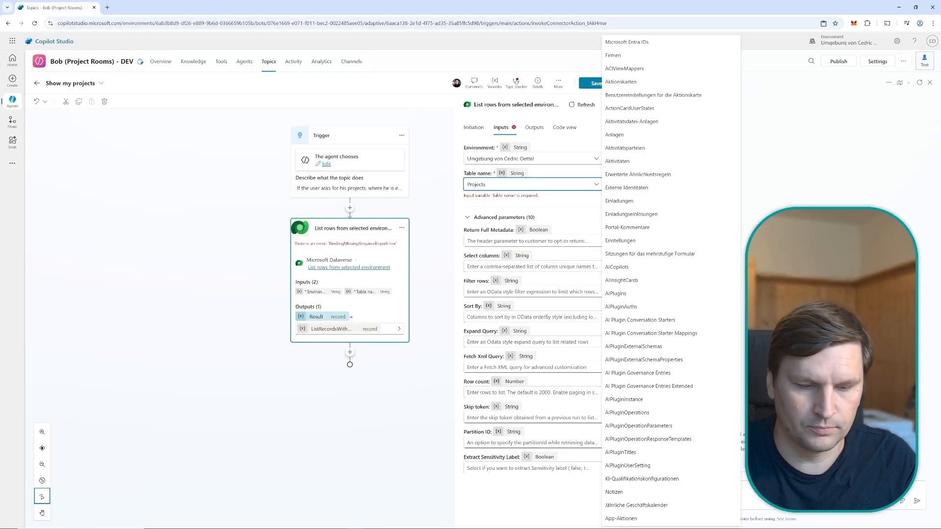
pyautogui.press('BackSpace')
pyautogui.write('Room')
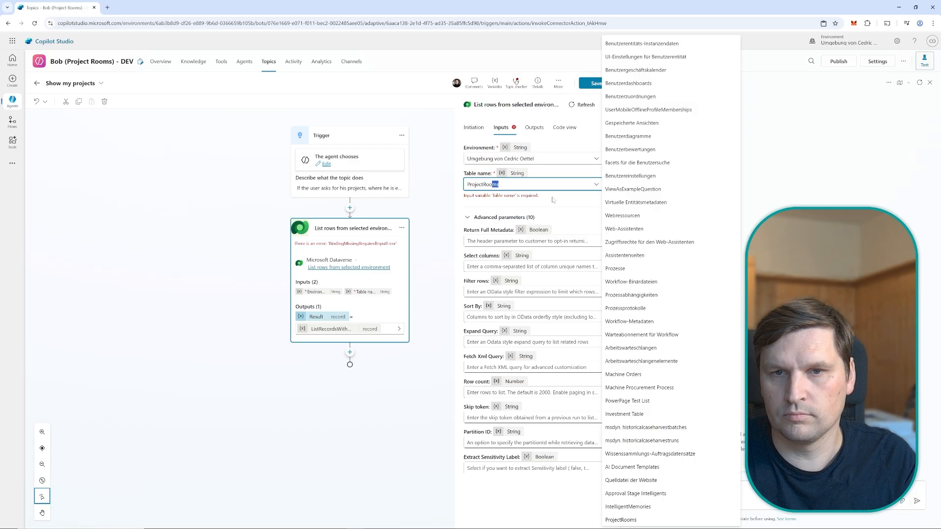
pyautogui.press('Return')
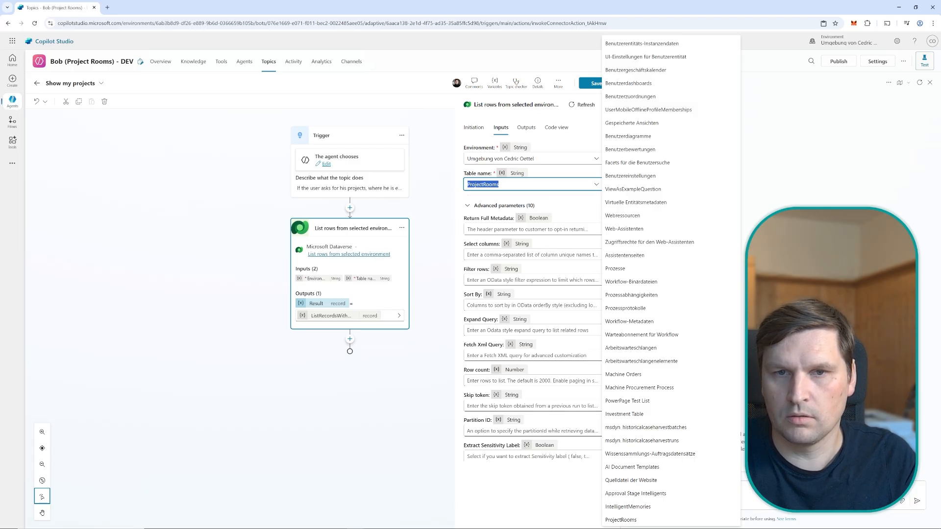
pyautogui.click(440, 180)
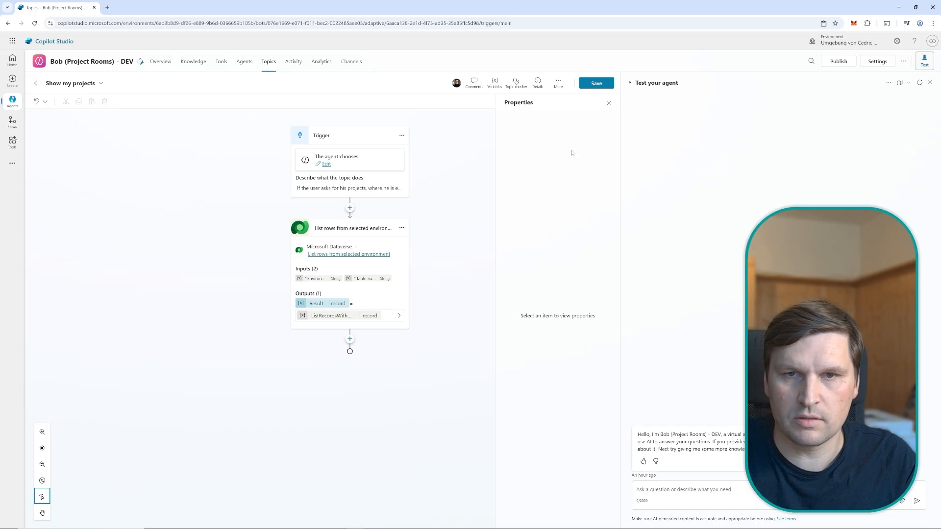
pyautogui.click(609, 103)
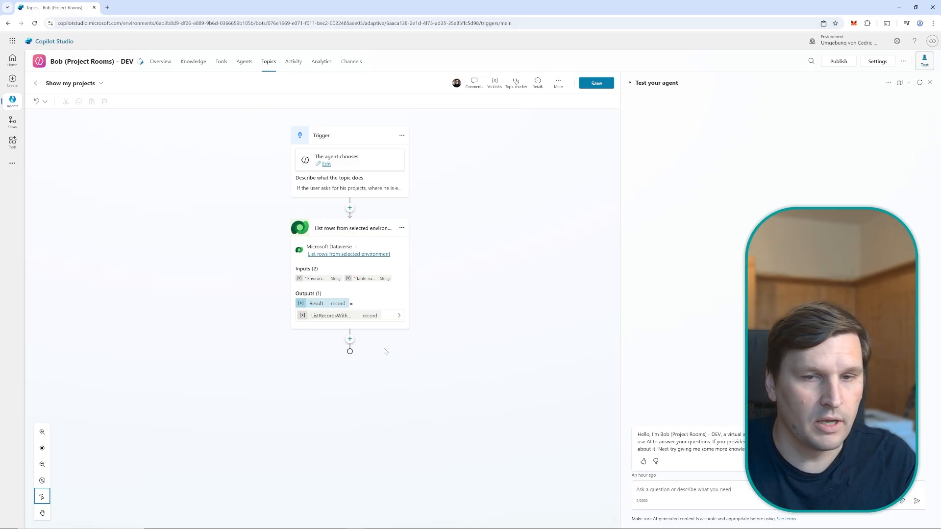
pyautogui.hotkey('ctrl', 's')
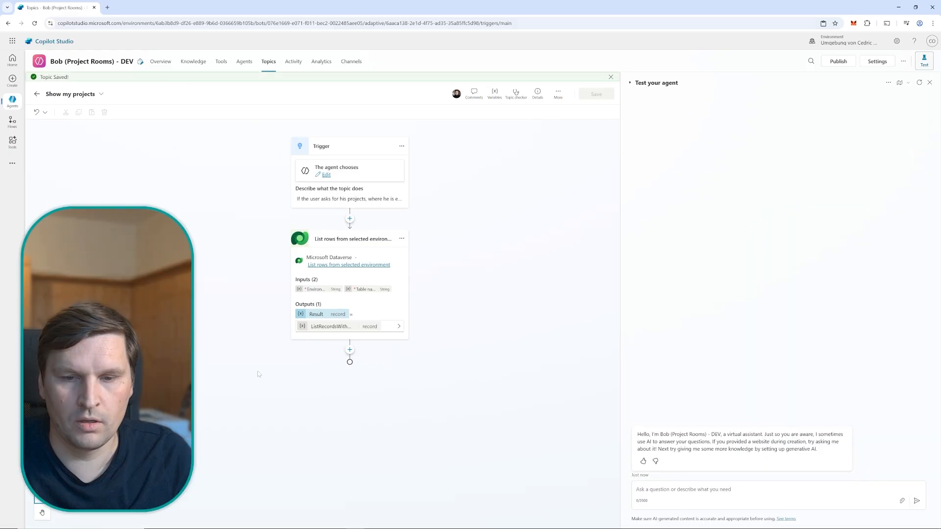
# Add a Generative answers node below the List rows from selected environment action
pyautogui.click(349, 350)
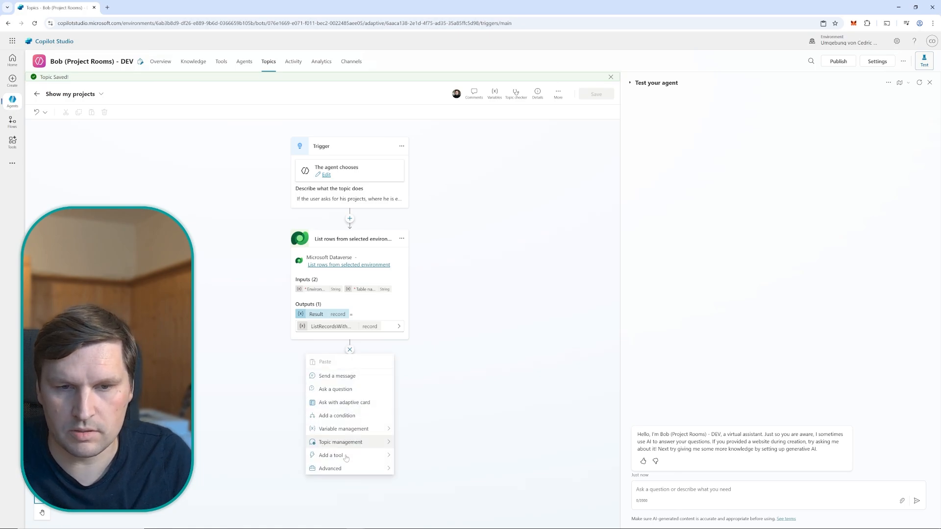
pyautogui.moveTo(345, 468)
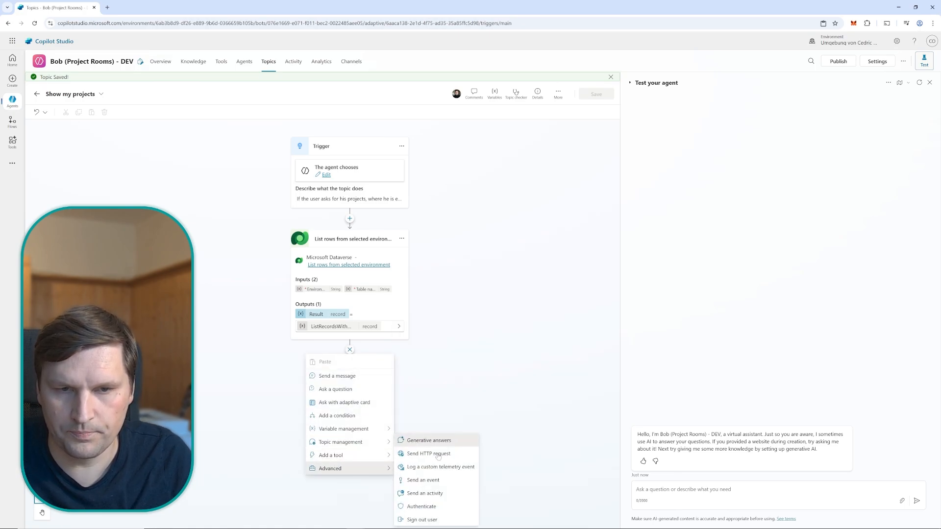
pyautogui.click(429, 441)
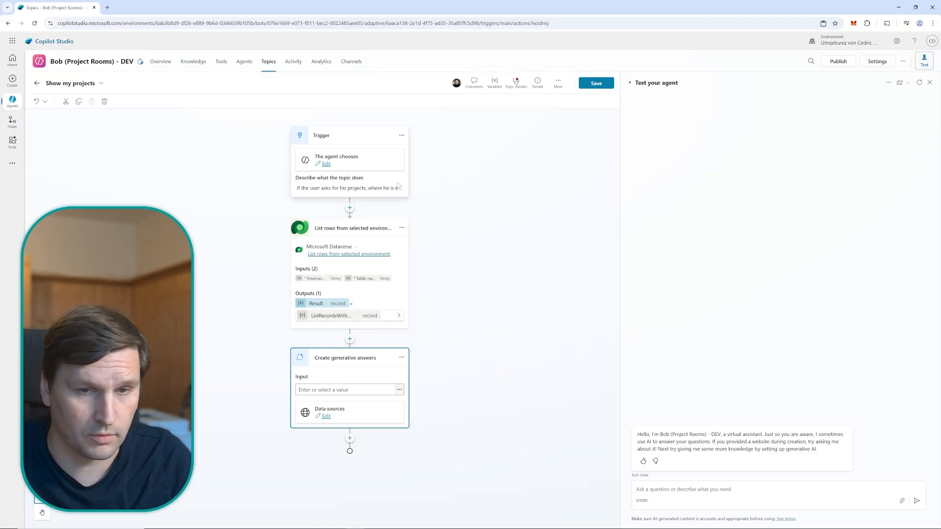
# Try the ListRecordsWithOrganization.value variable as the Input of the Create generative answers node
pyautogui.click(399, 389)
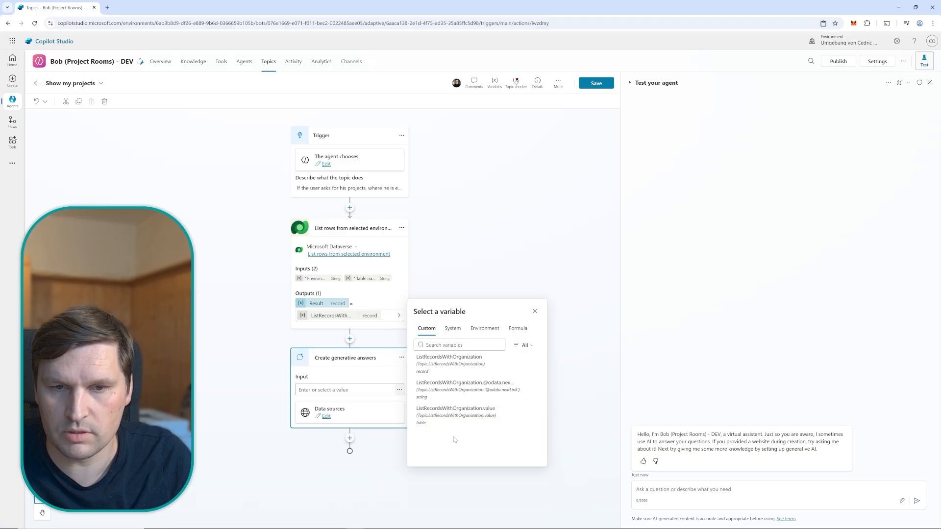
pyautogui.click(489, 413)
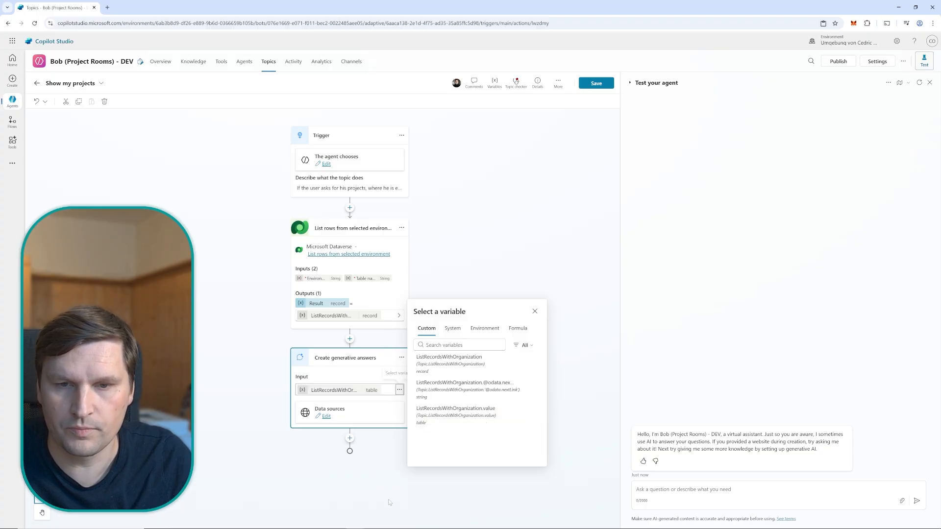
pyautogui.click(391, 485)
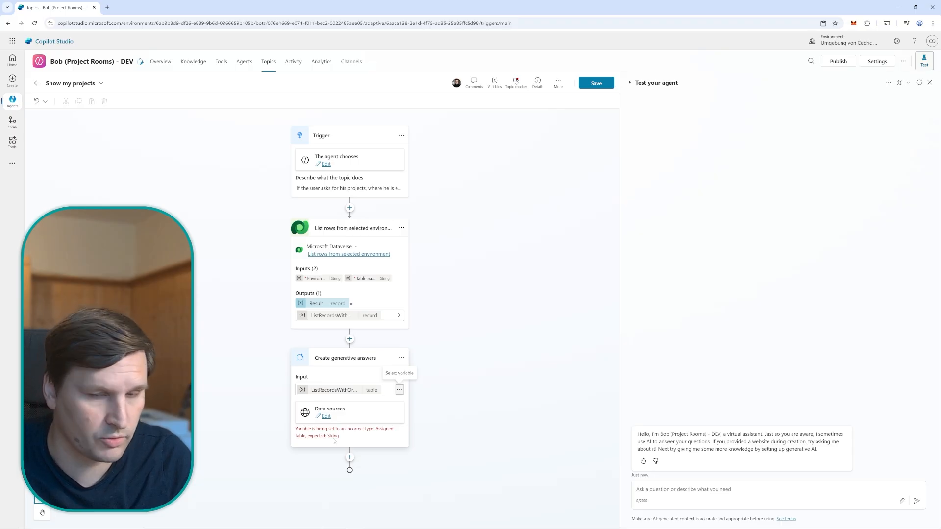
# Set the Input of the Create generative answers node to the formula JSON(Topic.ListRecordsWithOrganization.value) and save the topic
pyautogui.click(399, 390)
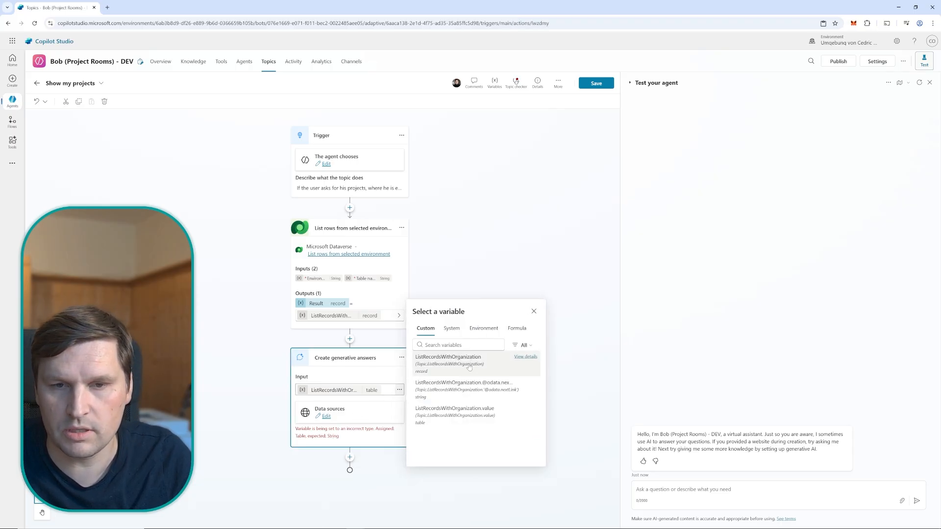
pyautogui.click(517, 329)
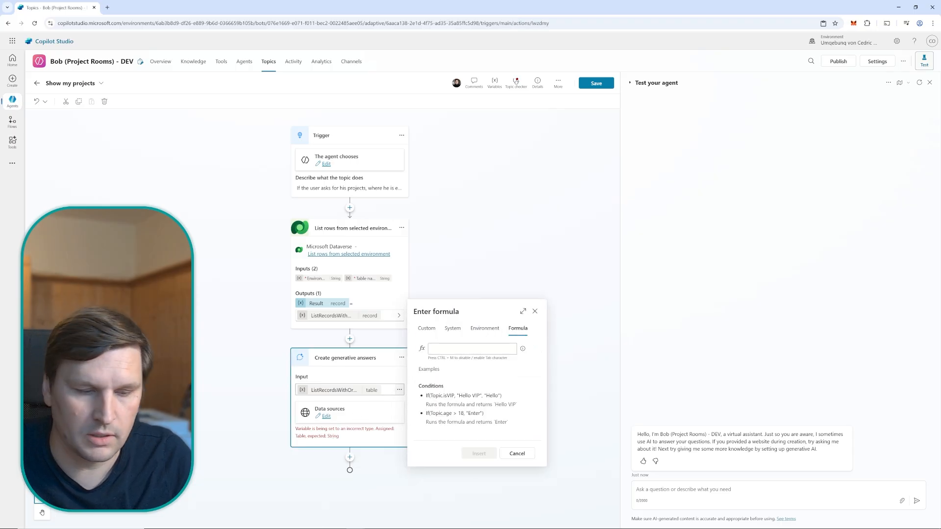
pyautogui.write('JSON')
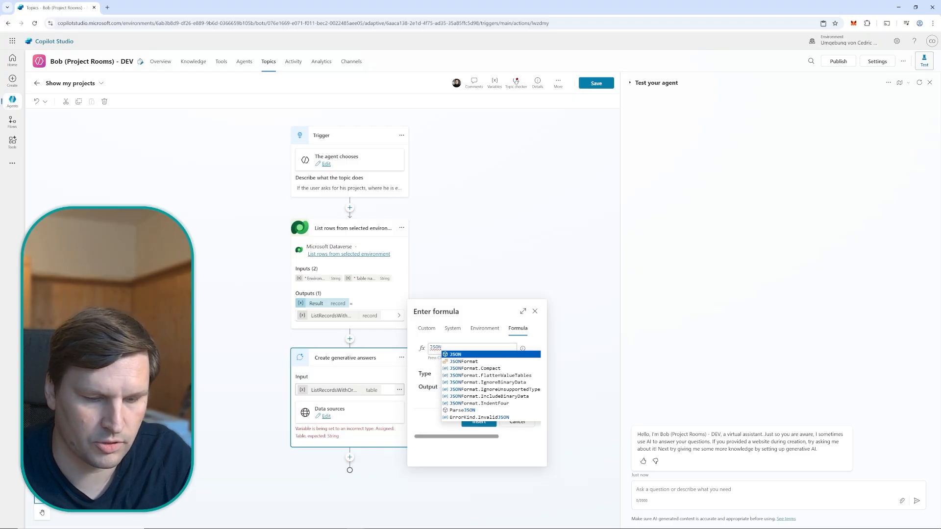
pyautogui.write('(T')
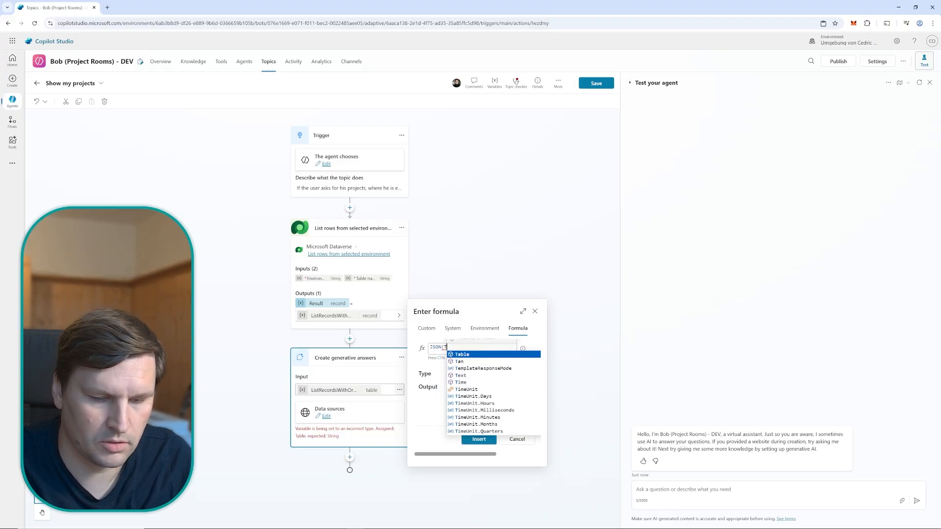
pyautogui.write('opic.')
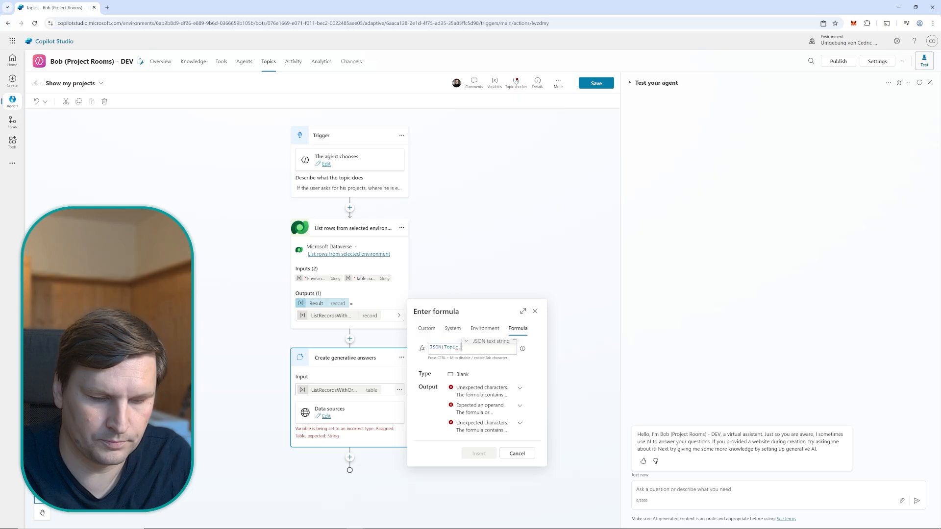
pyautogui.click(494, 358)
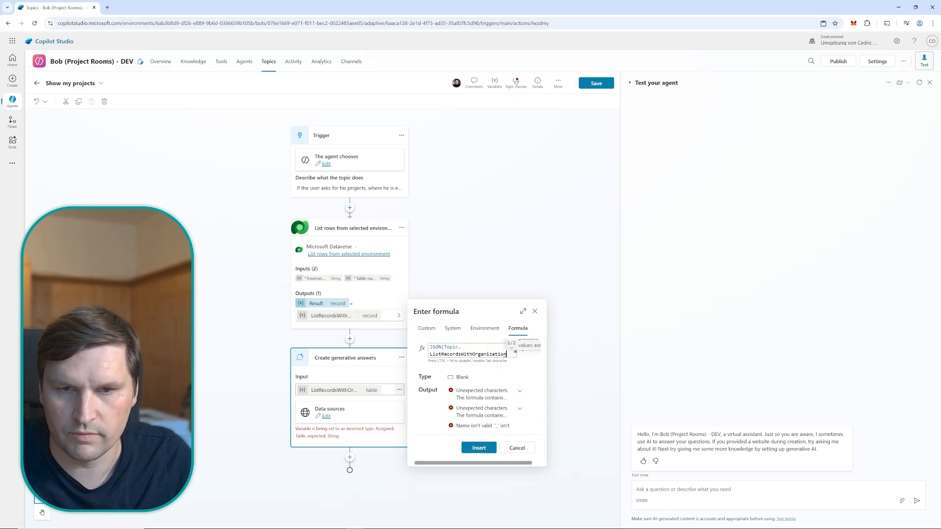
pyautogui.write('.valu')
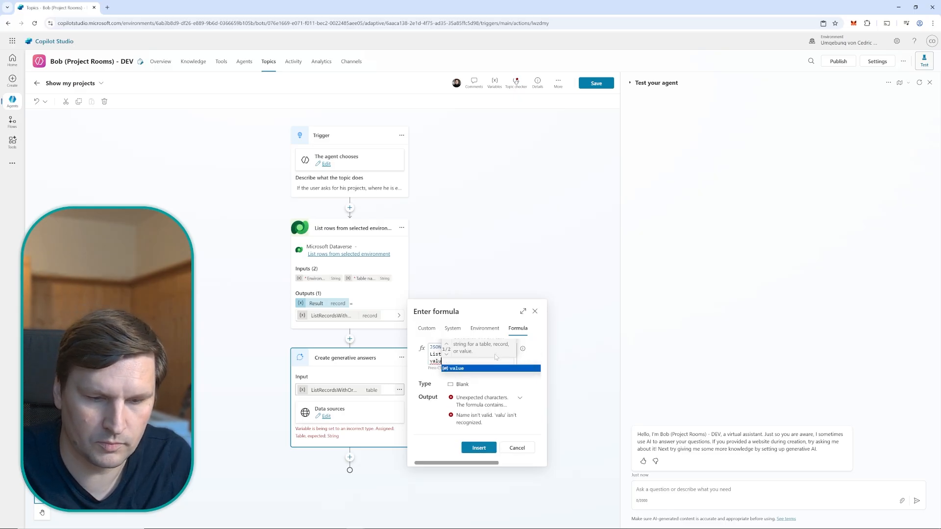
pyautogui.write('e')
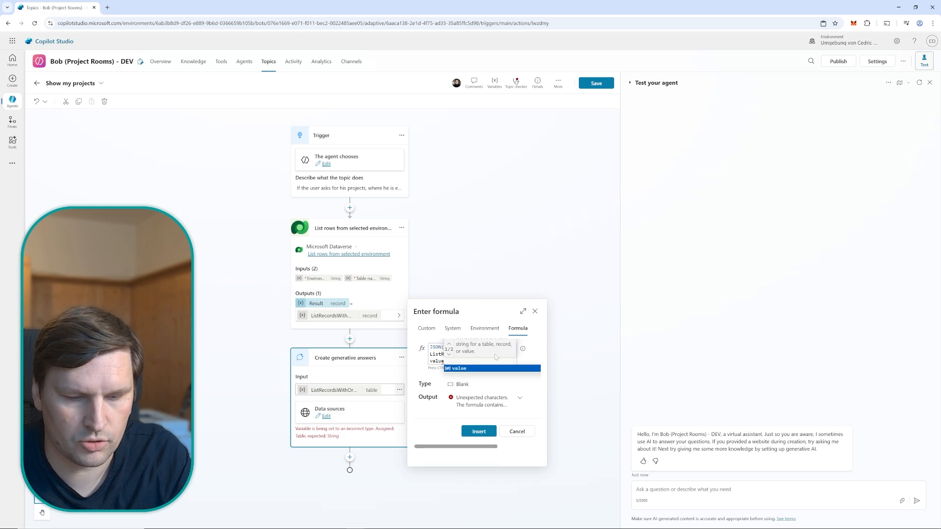
pyautogui.write(')')
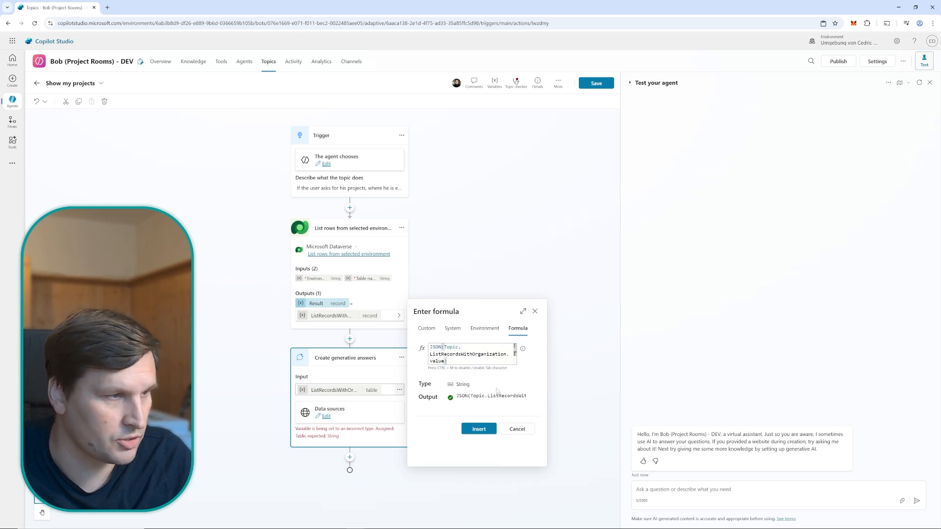
pyautogui.click(487, 432)
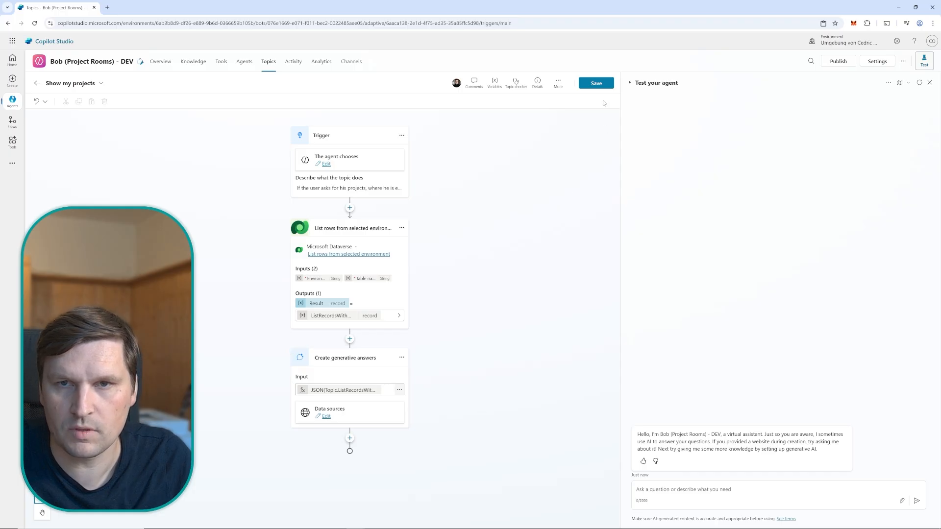
pyautogui.click(597, 83)
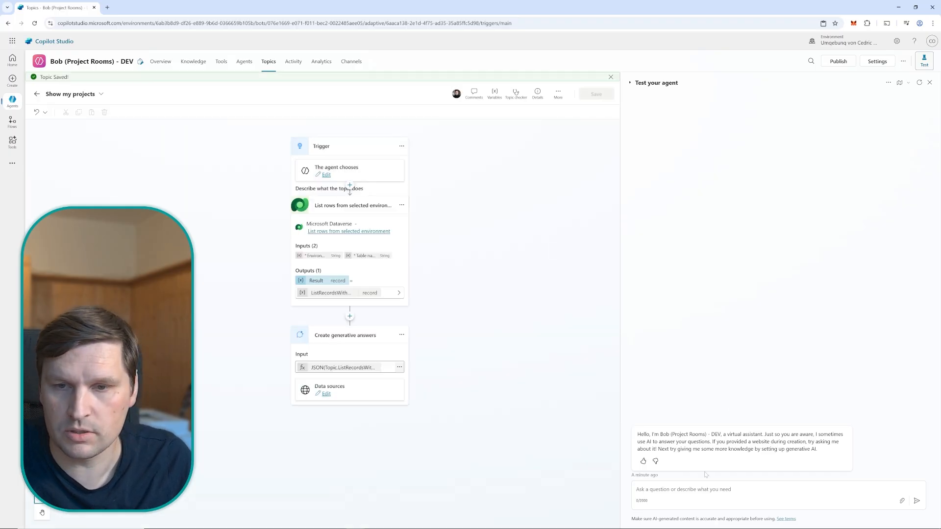
# Test the agent by sending the message "List all my projects"
pyautogui.click(695, 497)
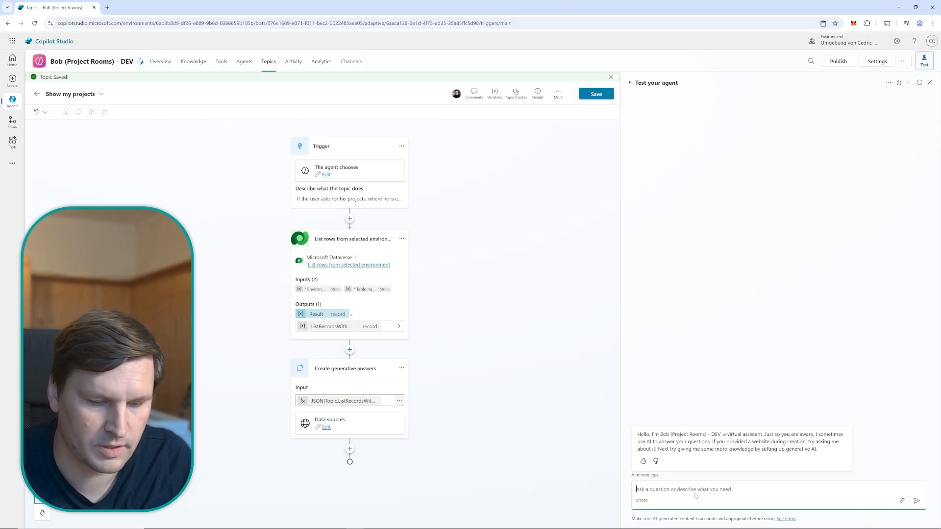
pyautogui.write('List all')
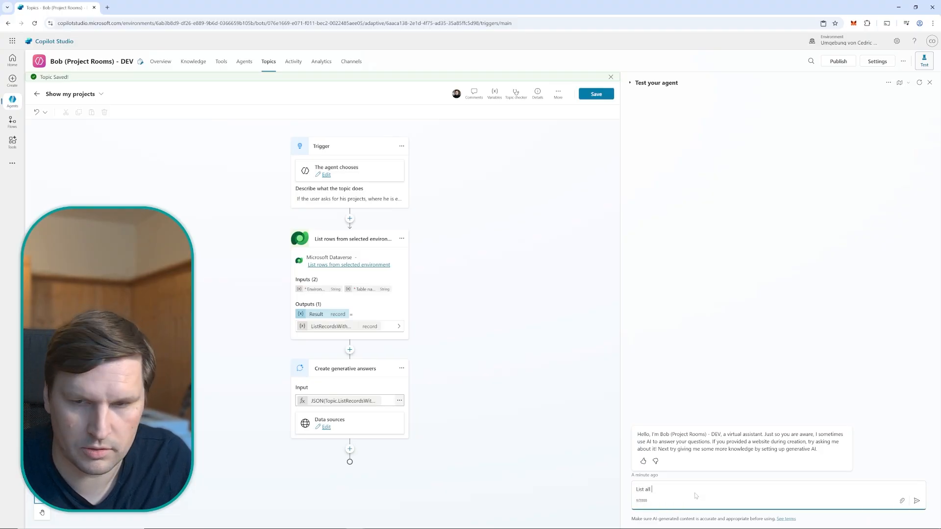
pyautogui.write(' my project')
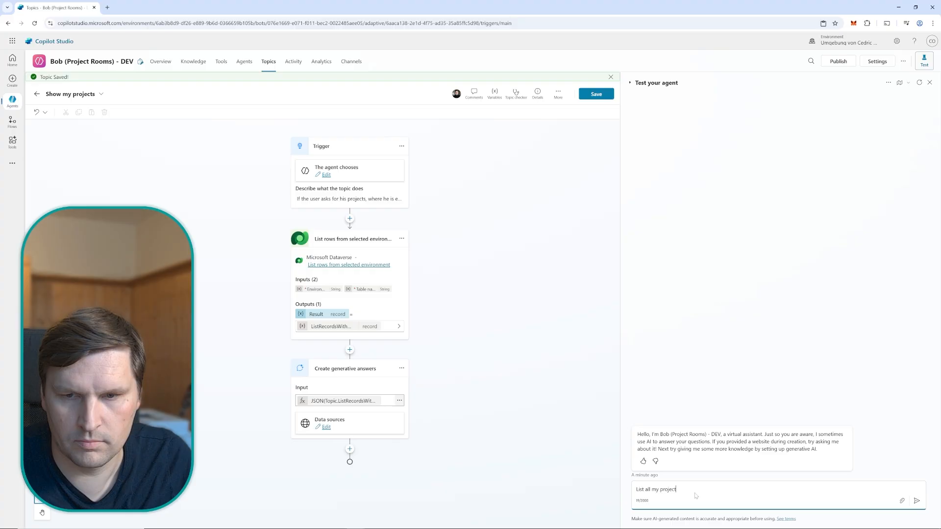
pyautogui.write('s')
pyautogui.press('Return')
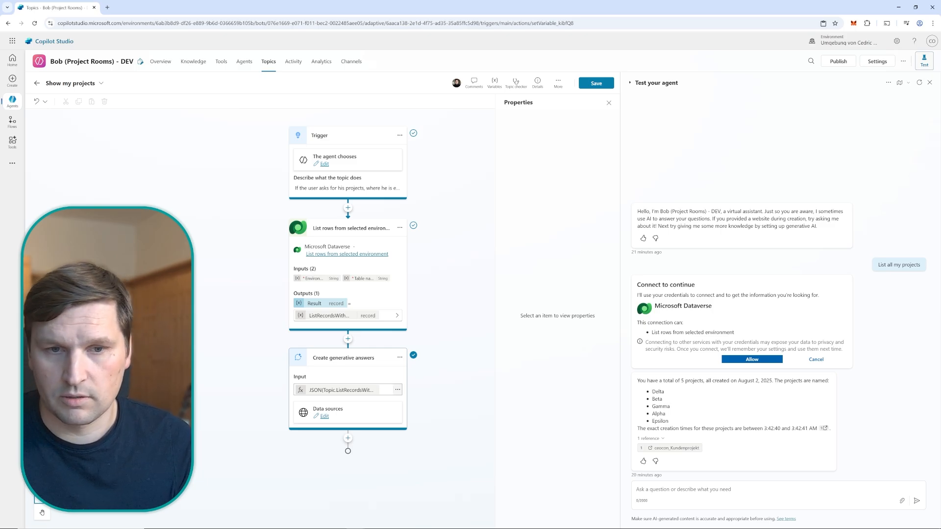
# Insert a Set variable value node between the List rows and generative answers nodes and assign it a new variable
pyautogui.click(348, 340)
pyautogui.moveTo(342, 420)
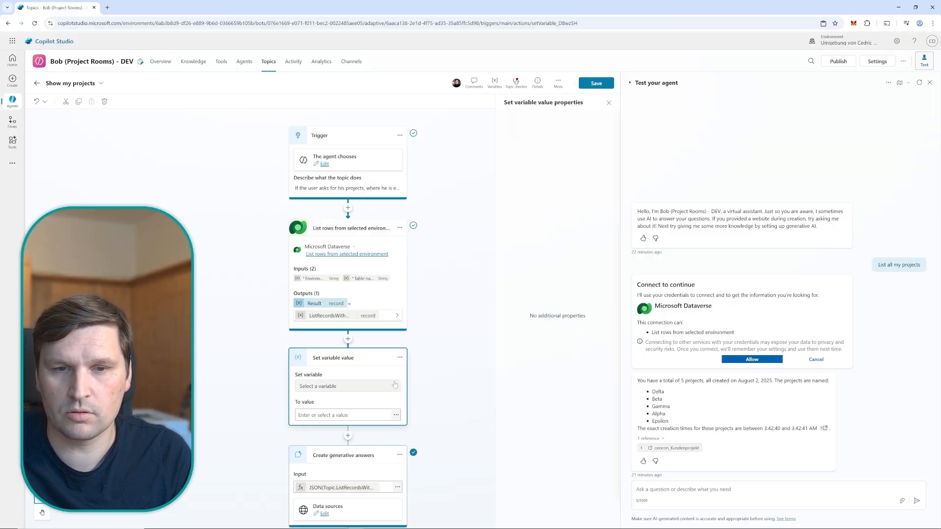
pyautogui.click(395, 385)
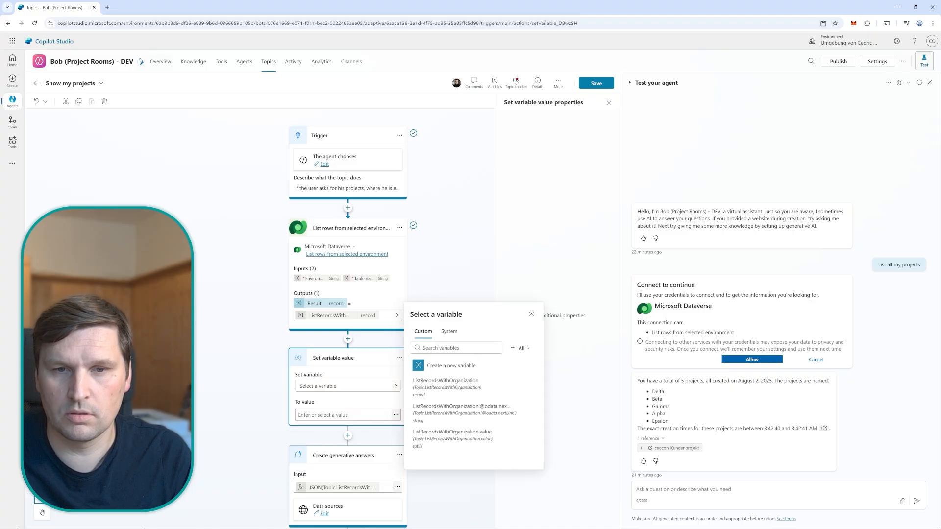
pyautogui.click(446, 368)
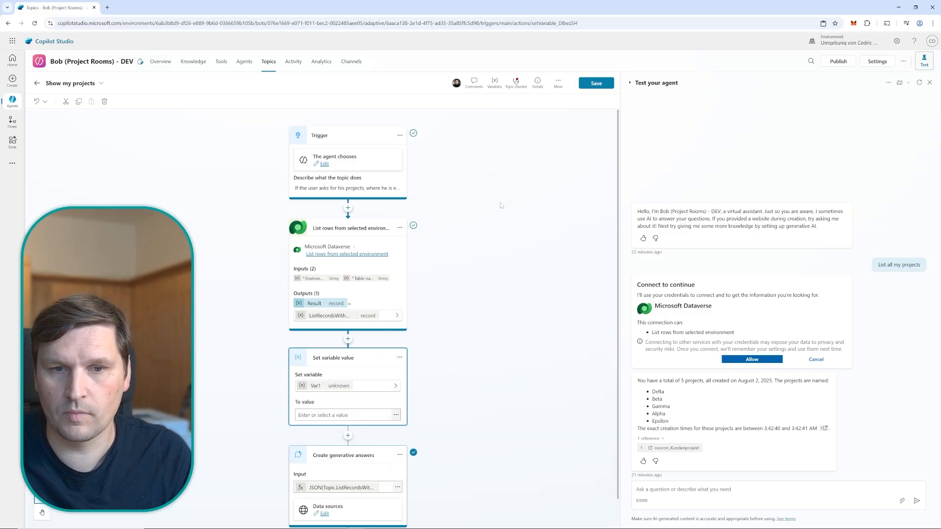
# Rename the new variable of the Set variable value node to ProjectsTransformed
pyautogui.click(344, 388)
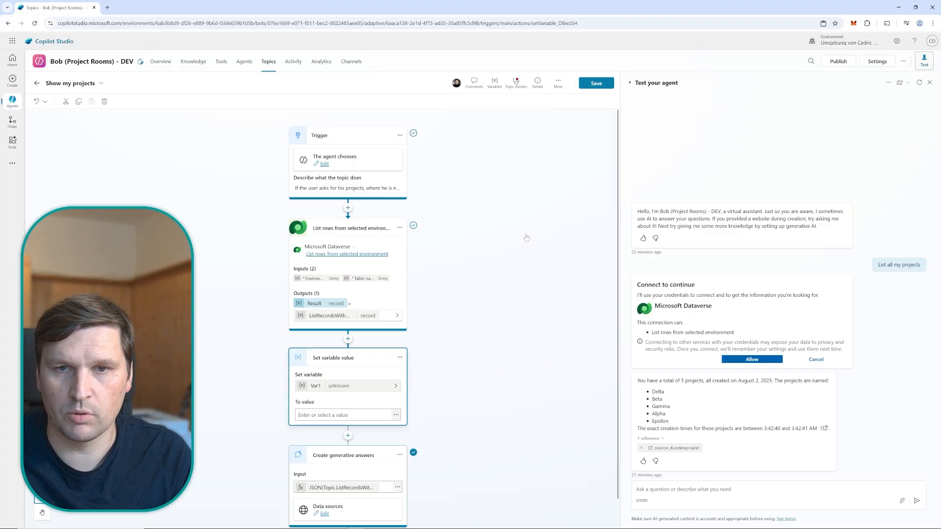
pyautogui.moveTo(556, 131); pyautogui.dragTo(447, 135)
pyautogui.write('Proj')
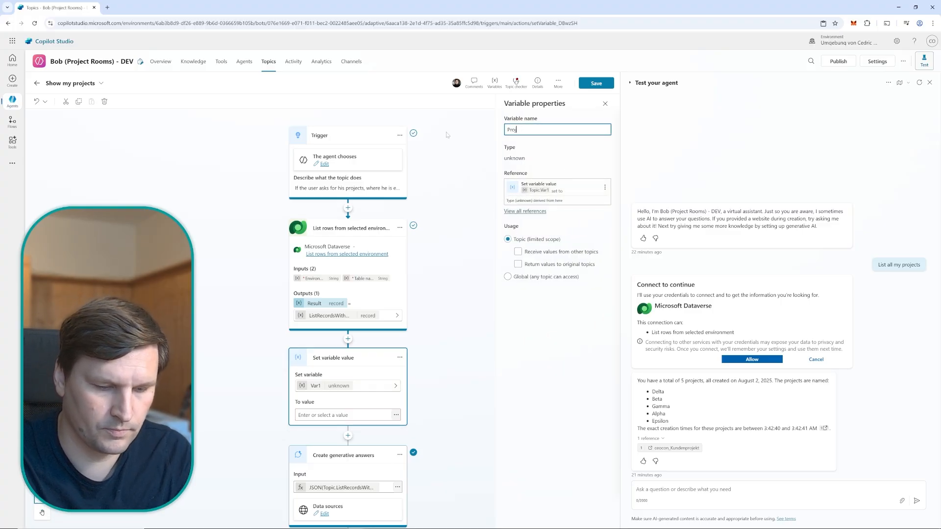
pyautogui.write('ectsTran')
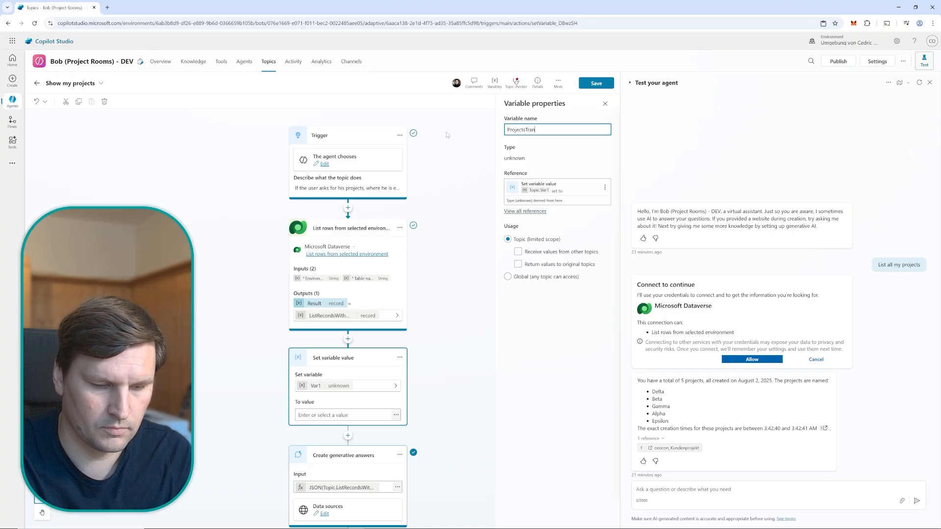
pyautogui.write('sformed')
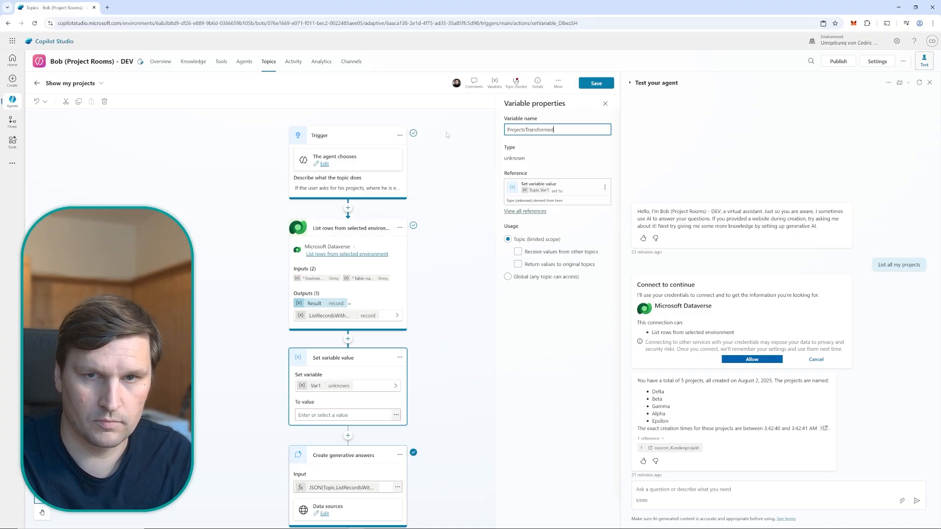
pyautogui.click(606, 104)
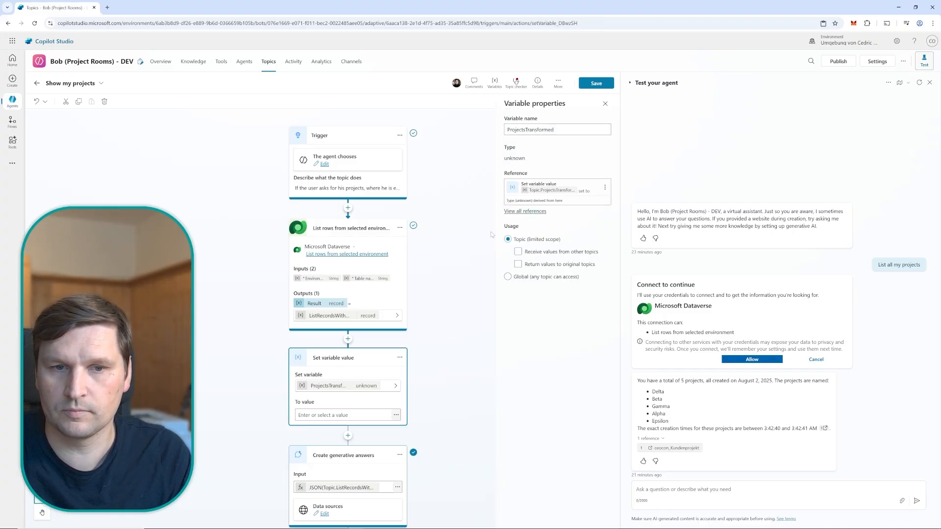
# Enter ForAll(Topic.ListRecordsWithOrganization.value, { Content: "- " & ceocon_titel , ContentLocation: ""} ) as the value formula for ProjectsTransformed
pyautogui.click(396, 415)
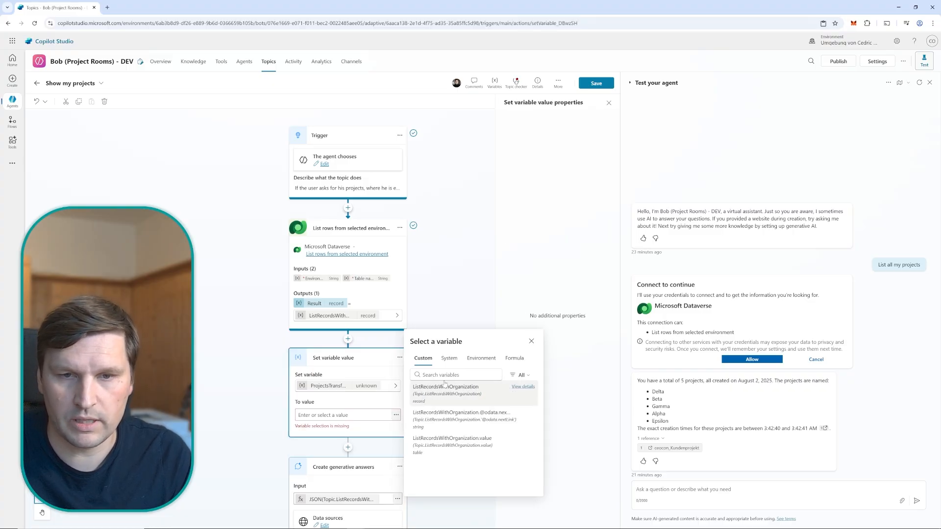
pyautogui.click(514, 358)
pyautogui.write('ForAll(Topic.ListRecordsWithOrganization.value, { Content: "- " & ceocon_titel , ContentLocation: ""} )')
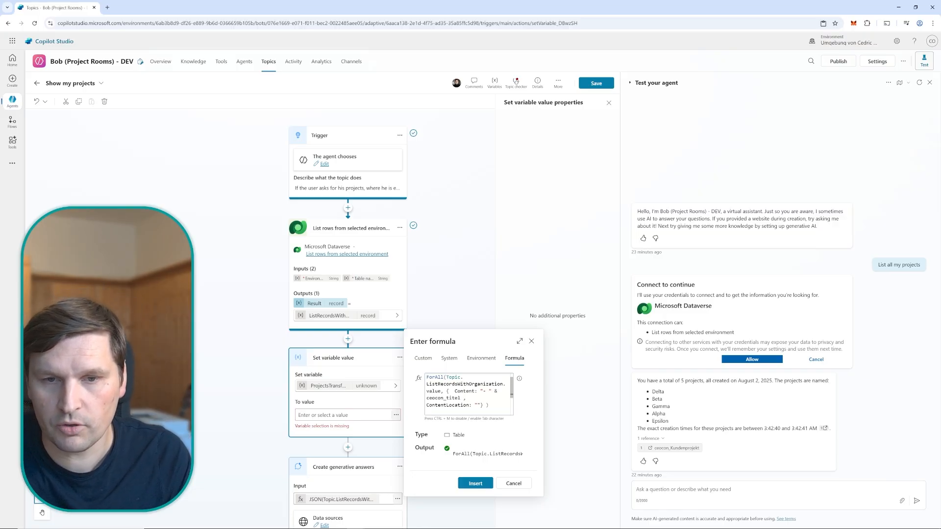
# Extend the Content value in the ProjectsTransformed formula after ceocon_titel with & " URL: " & ceocon_projekturl
pyautogui.click(466, 398)
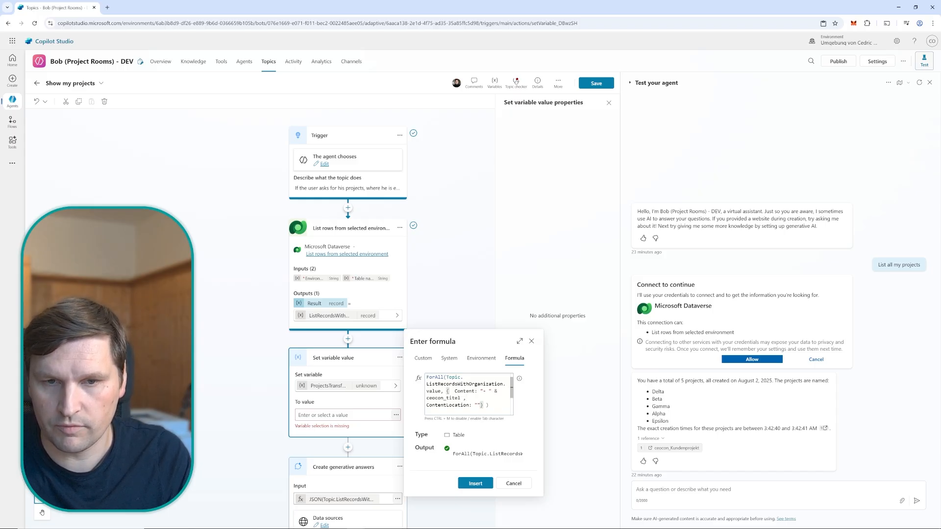
pyautogui.doubleClick(450, 398)
pyautogui.click(464, 398)
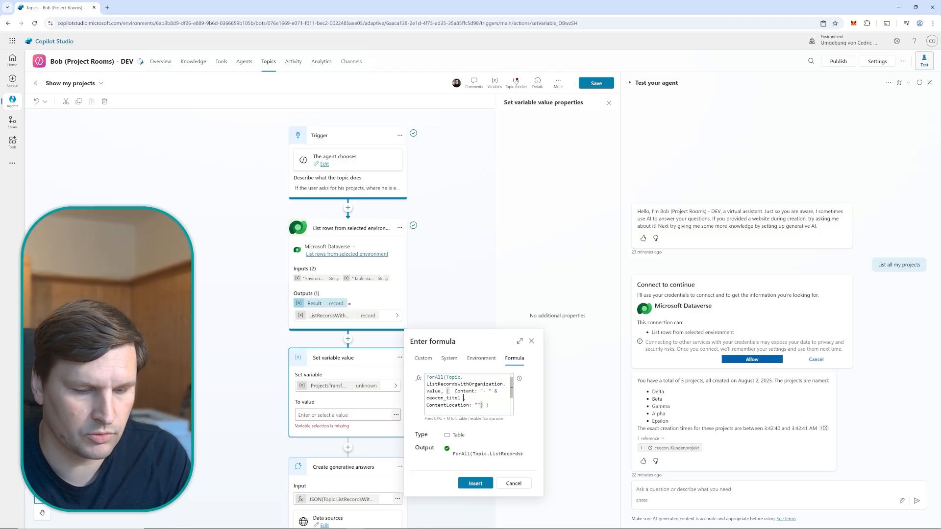
pyautogui.write('& "')
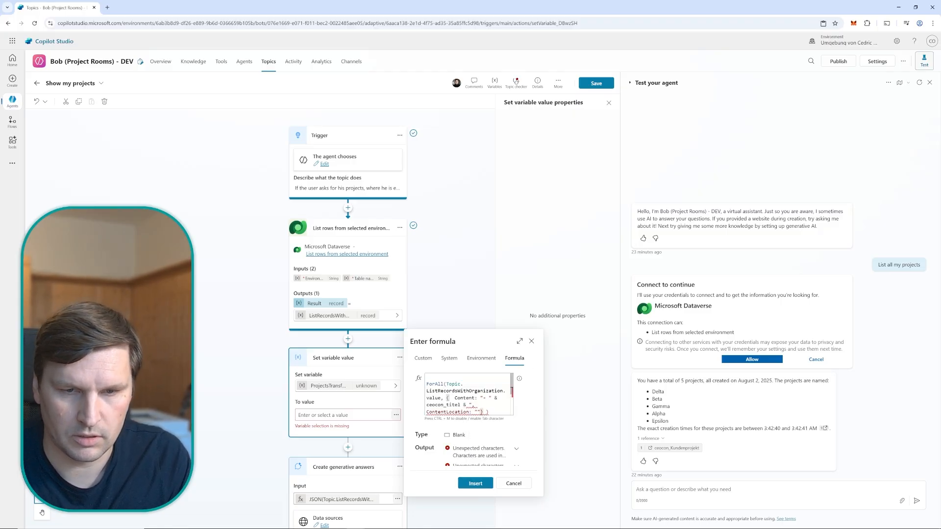
pyautogui.write(' URL')
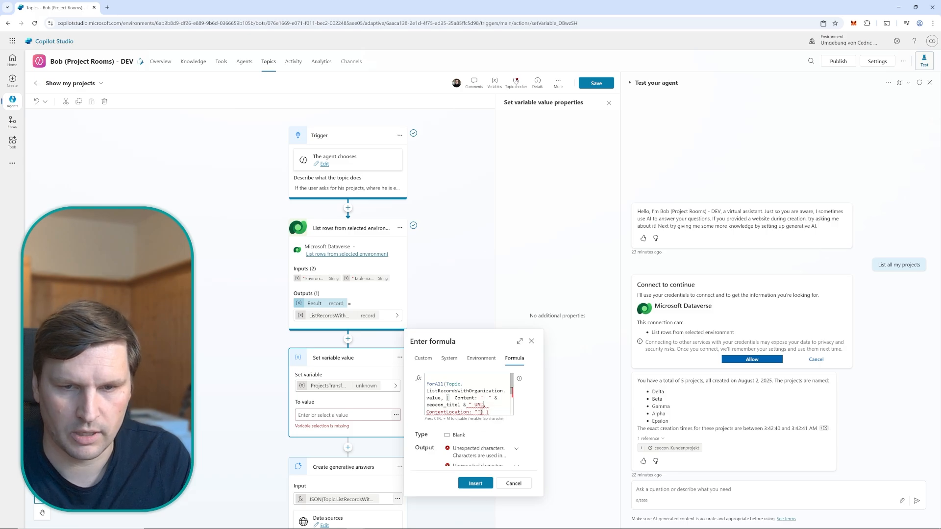
pyautogui.write(': " & ')
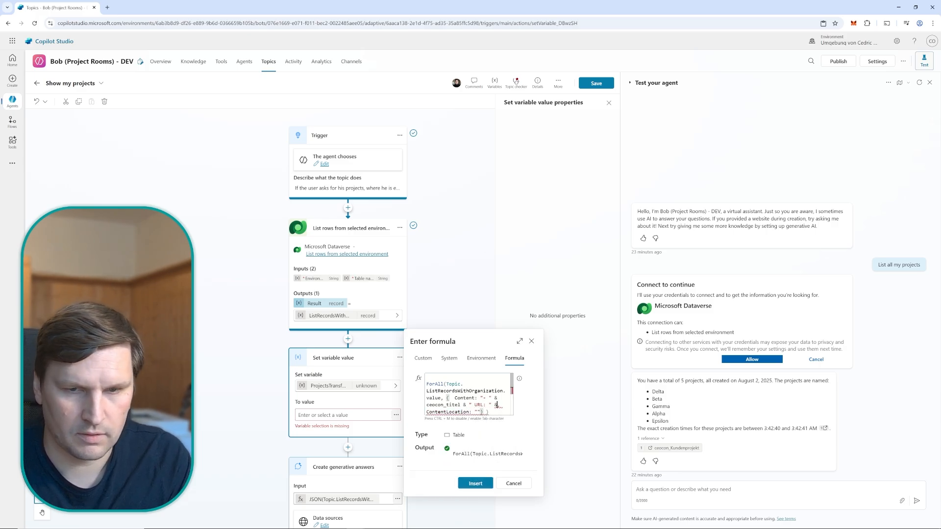
pyautogui.write('ce')
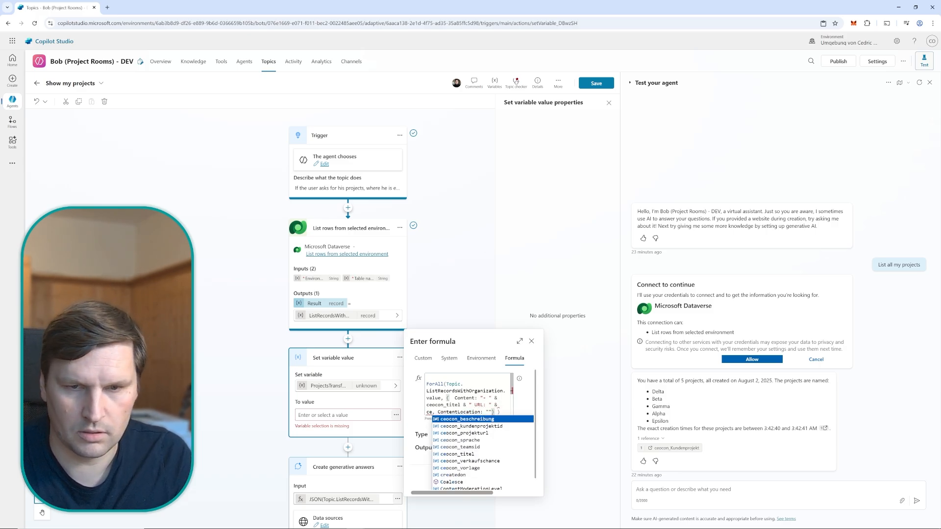
pyautogui.press('Down')
pyautogui.press('Down')
pyautogui.press('Tab')
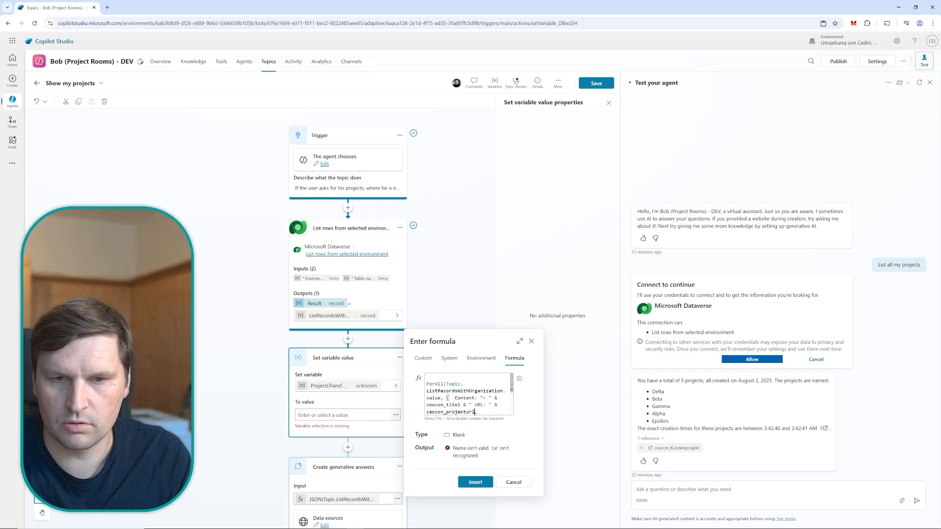
# Set ContentLocation in the formula to ceocon_projekturl and insert the formula as the value of ProjectsTransformed
pyautogui.scroll(-1, 469, 395)
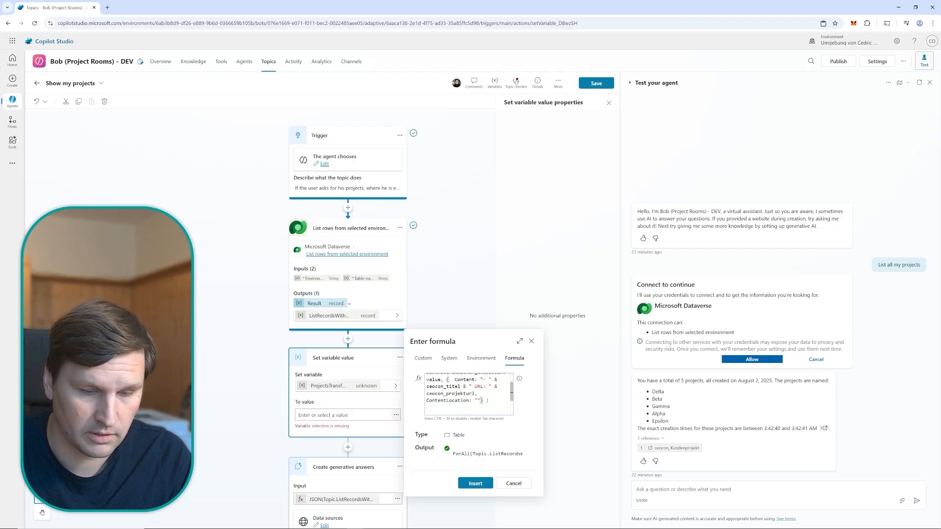
pyautogui.press('BackSpace')
pyautogui.press('BackSpace')
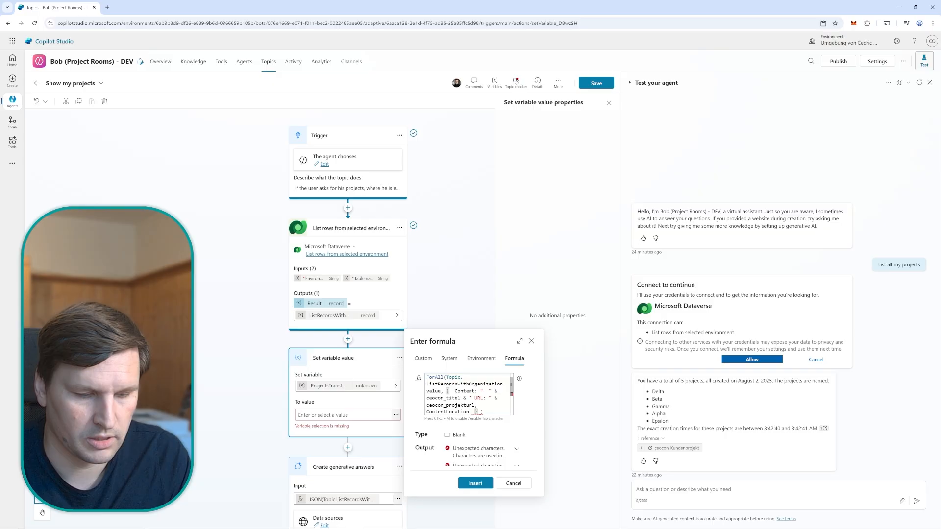
pyautogui.write('ce')
pyautogui.press('Down')
pyautogui.press('Down')
pyautogui.press('Down')
pyautogui.press('Down')
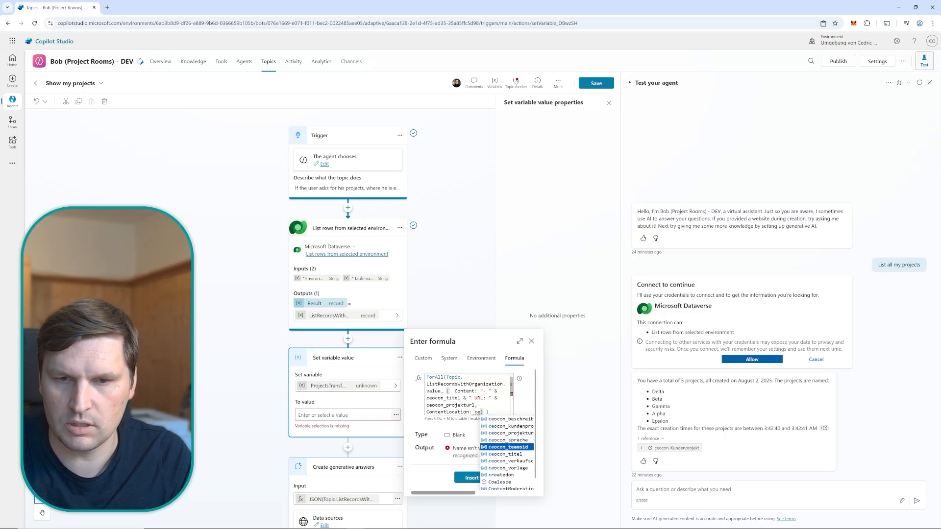
pyautogui.press('Down')
pyautogui.press('Down')
pyautogui.press('Down')
pyautogui.press('Up')
pyautogui.press('Up')
pyautogui.press('Up')
pyautogui.press('Up')
pyautogui.press('Up')
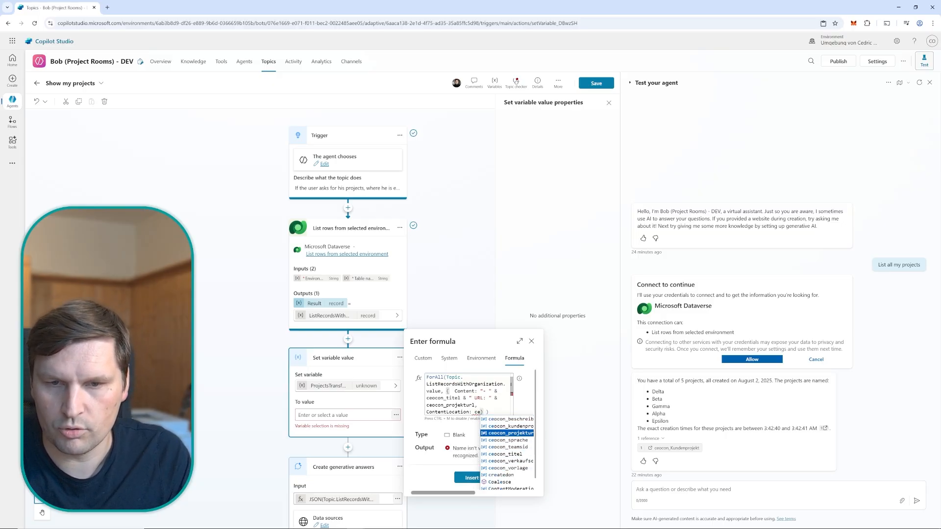
pyautogui.press('Return')
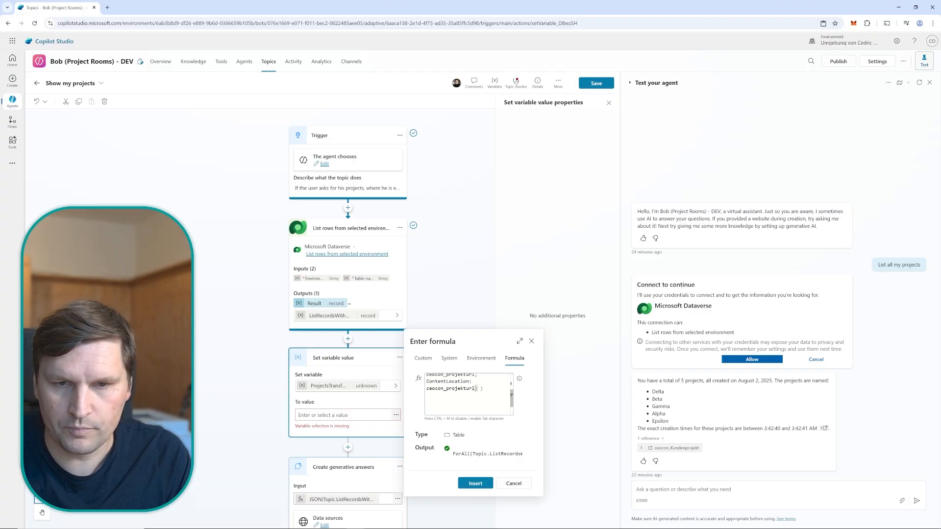
pyautogui.click(476, 484)
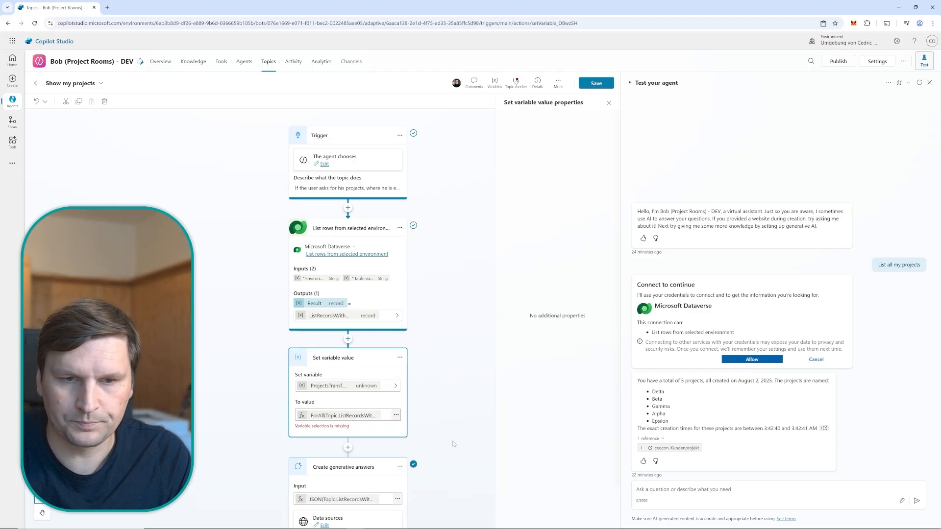
pyautogui.click(437, 402)
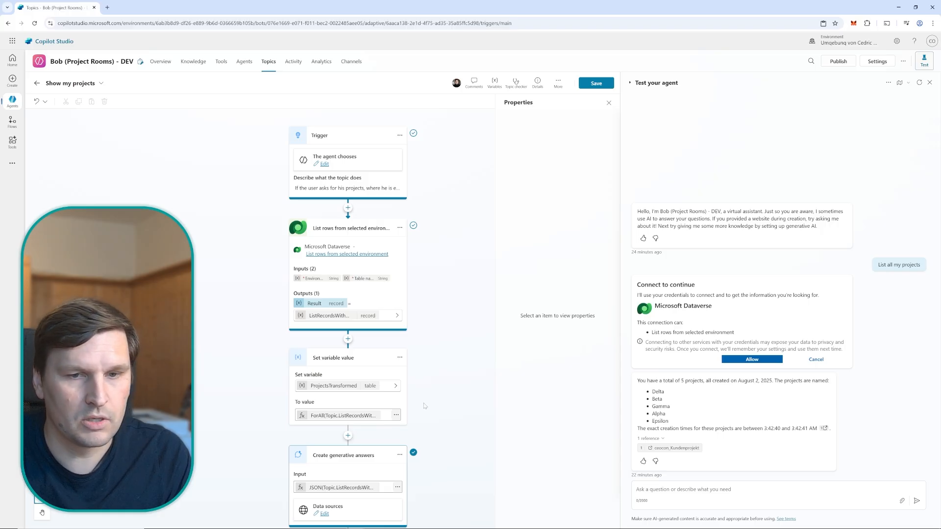
# Replace the input of the Create generative answers node with the text "List all projects as a bullet list"
pyautogui.scroll(-1, 424, 406)
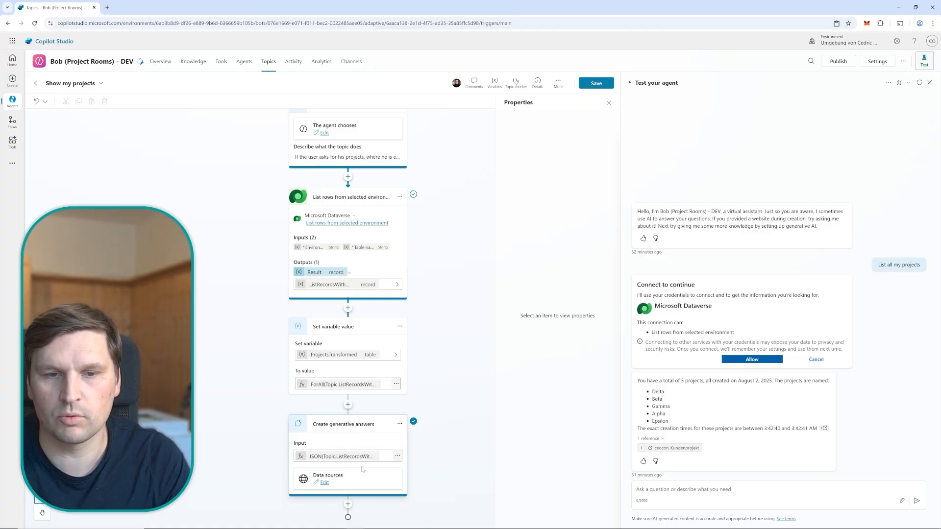
pyautogui.click(343, 457)
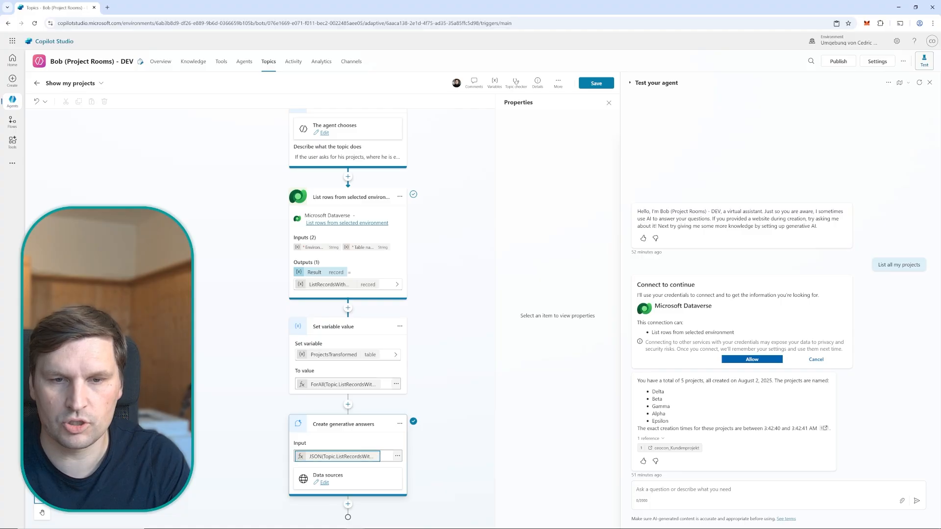
pyautogui.press('BackSpace')
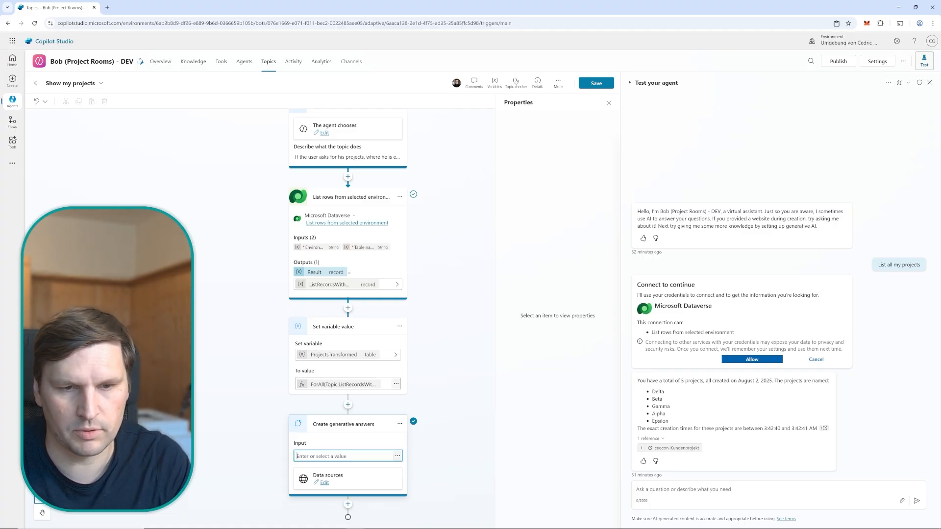
pyautogui.write('List all projects as a bullet list')
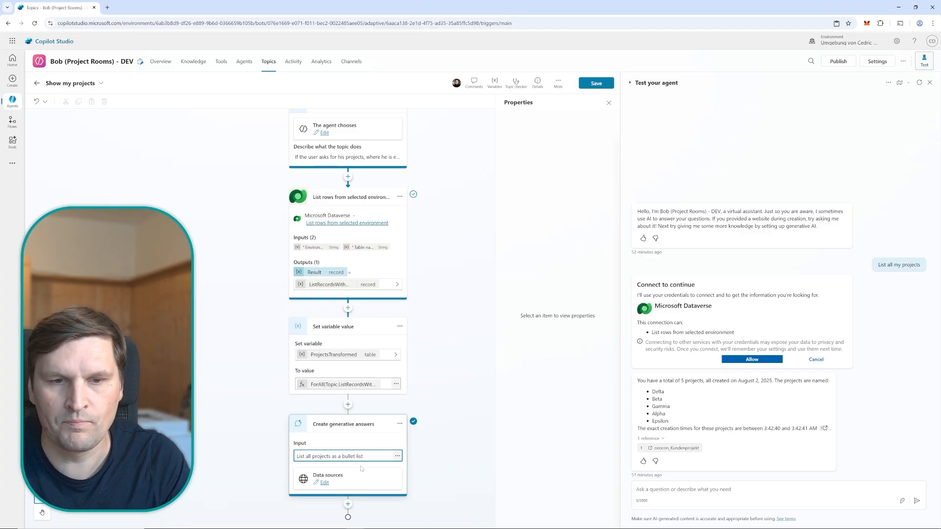
# Assign the ProjectsTransformed variable as custom data in the generative answers node's classic data sources and save the topic
pyautogui.click(324, 483)
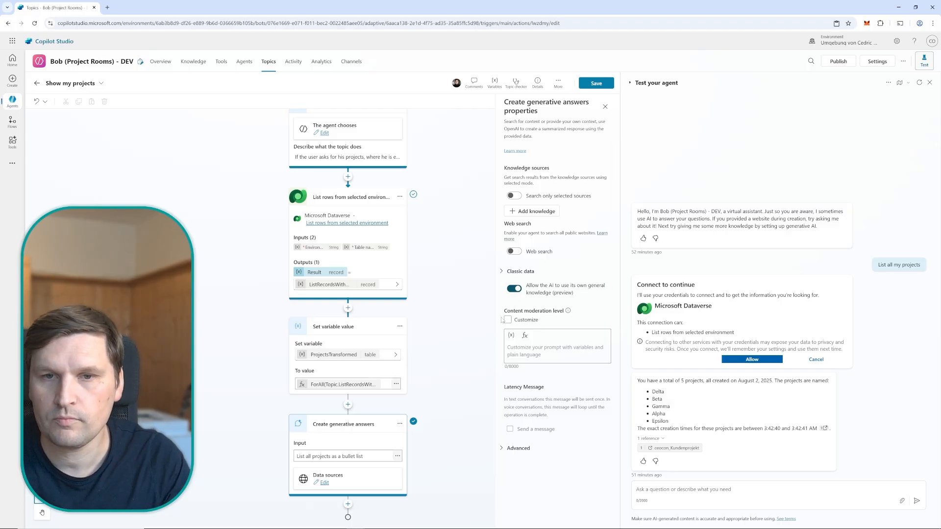
pyautogui.click(500, 272)
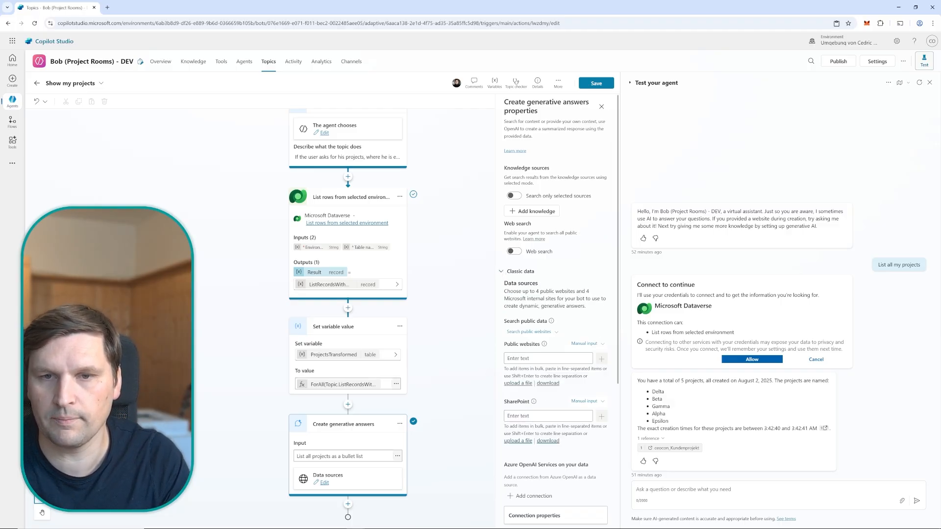
pyautogui.scroll(-4, 505, 275)
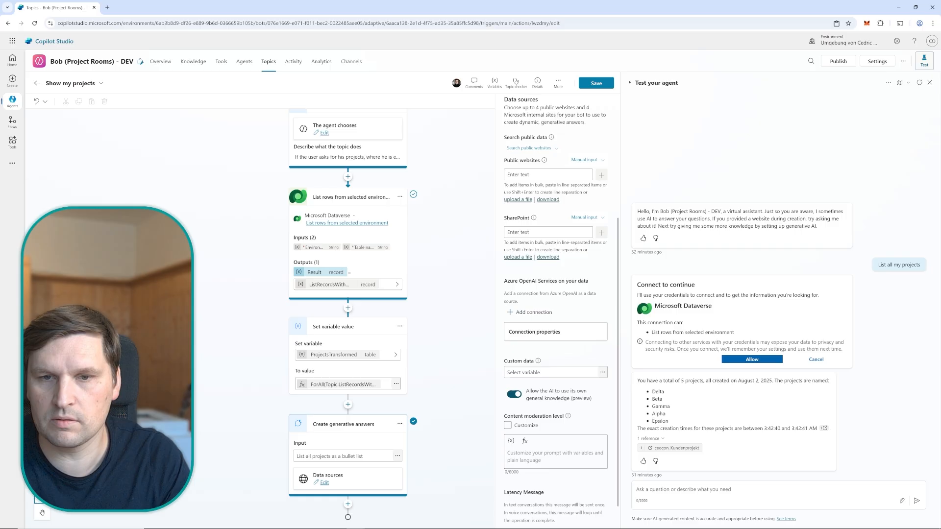
pyautogui.click(602, 373)
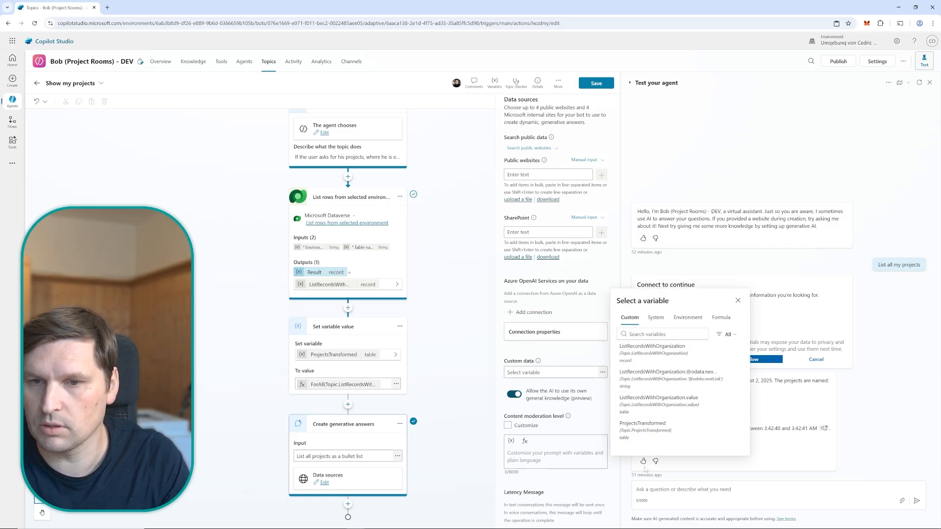
pyautogui.click(643, 432)
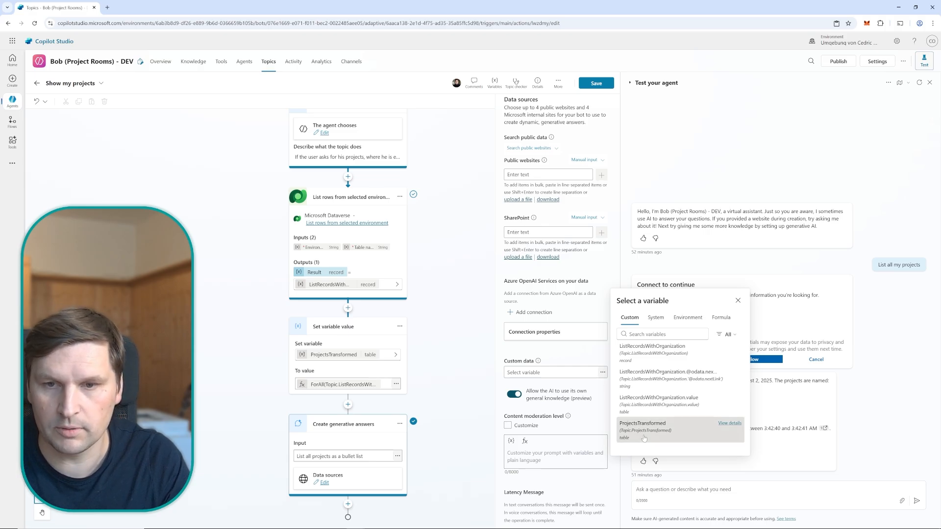
pyautogui.click(461, 371)
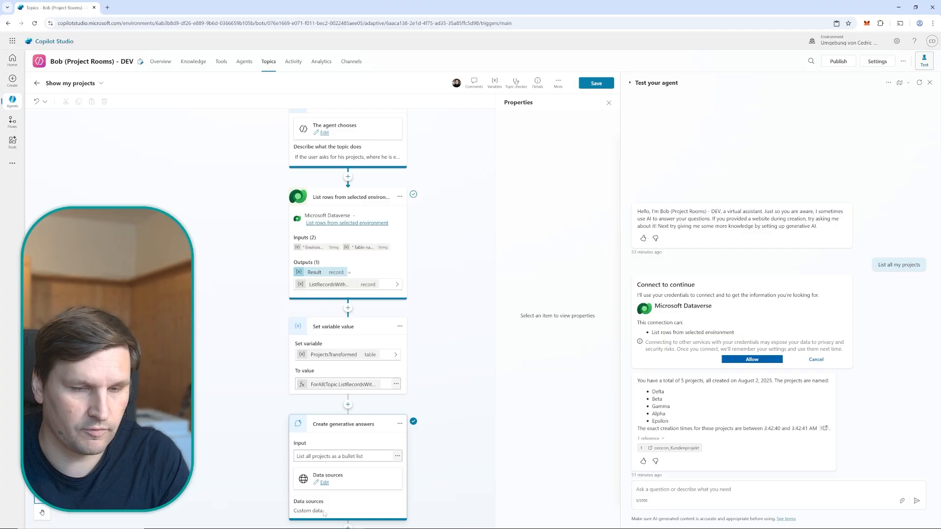
pyautogui.scroll(-1, 373, 344)
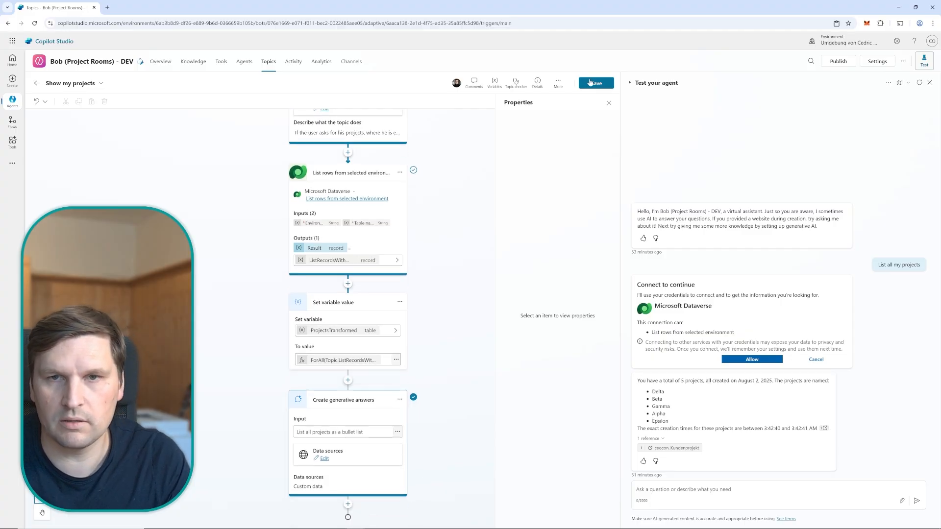
pyautogui.click(592, 83)
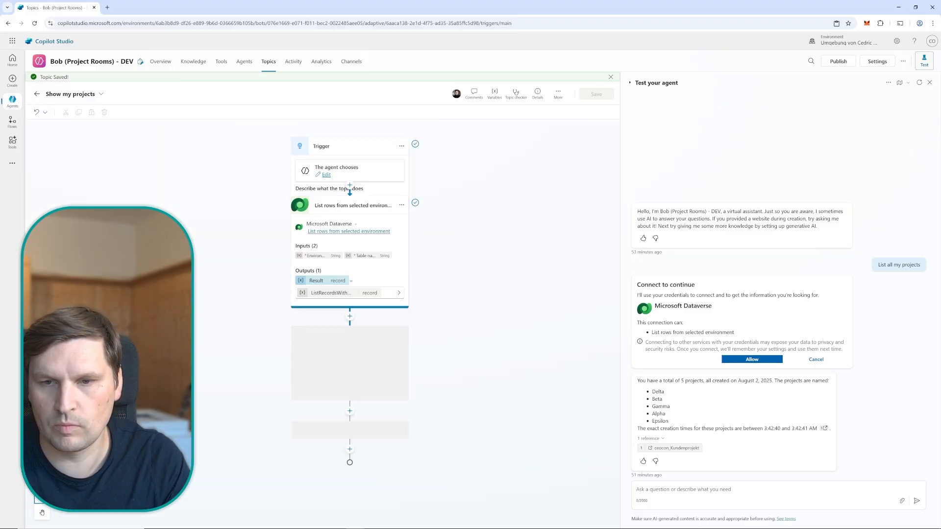
# Test the saved topic by sending the agent the message "List all my projects" again
pyautogui.click(764, 490)
pyautogui.write('List ')
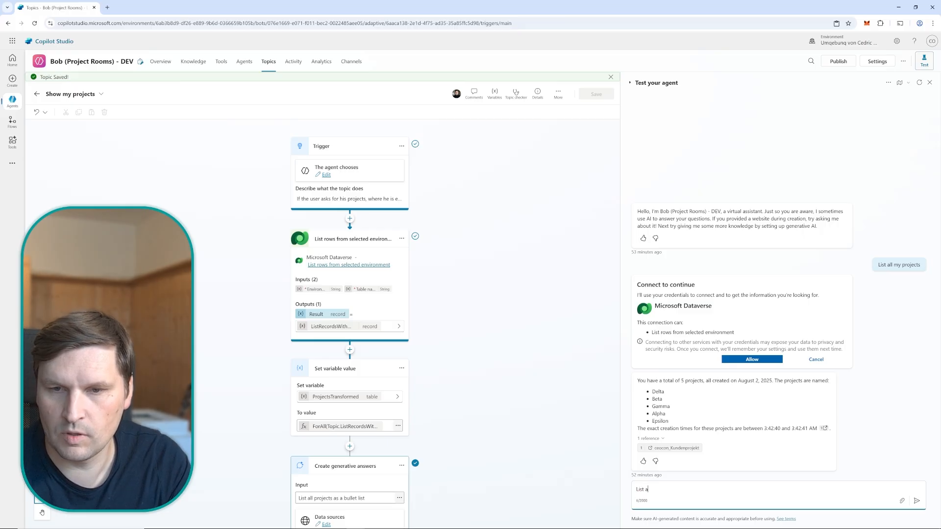
pyautogui.write('all my projects')
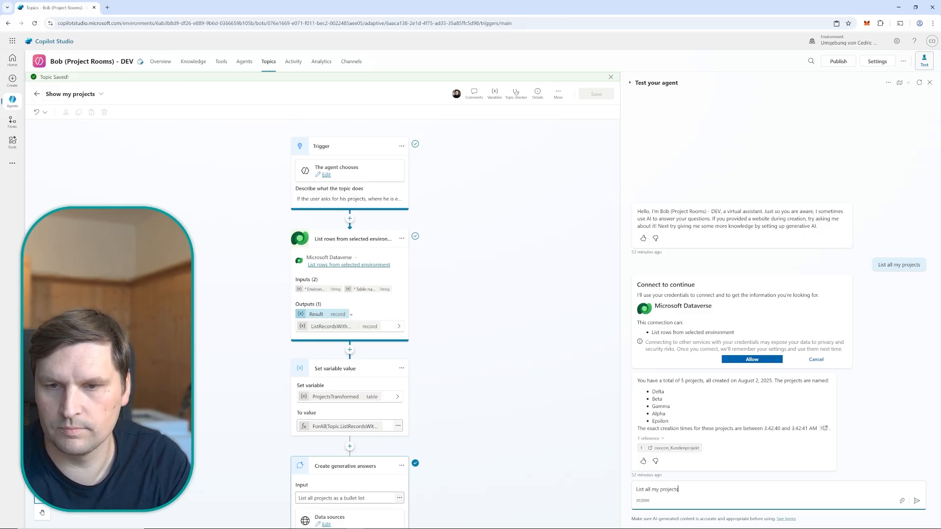
pyautogui.press('Return')
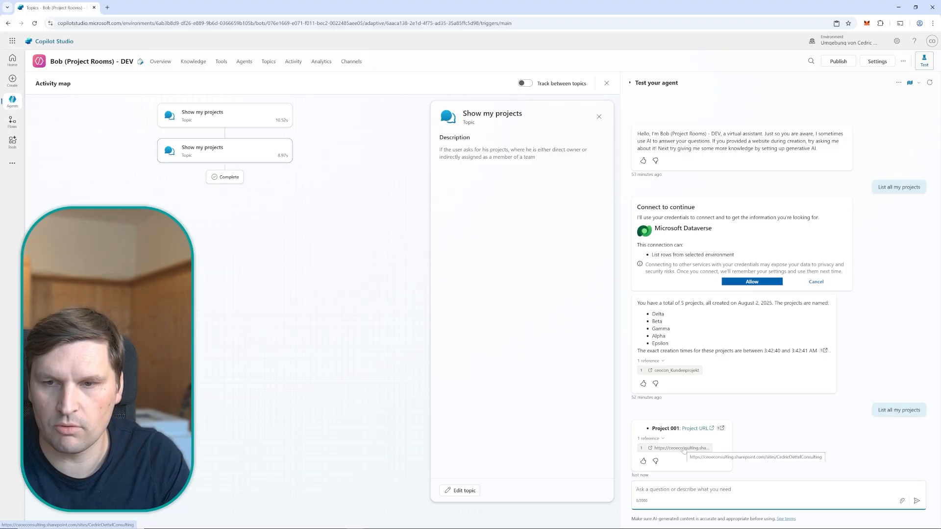
pyautogui.click(758, 439)
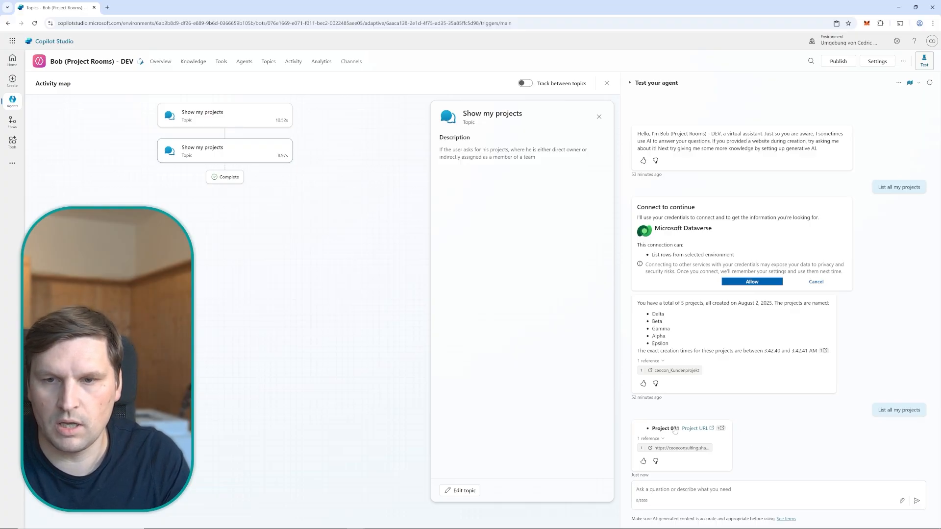